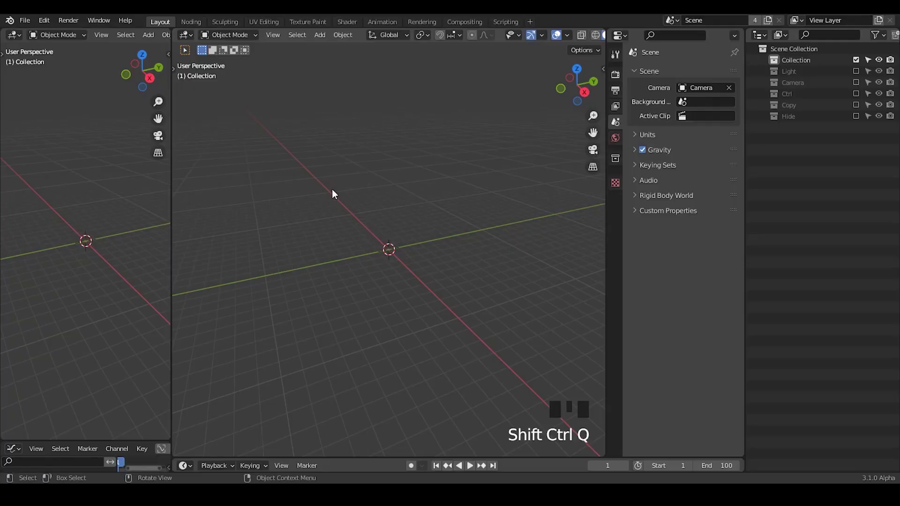
Open the Noding workspace, add a plane, and create a new geometry node tree for it.
left_click(191, 22)
key("shift+a")
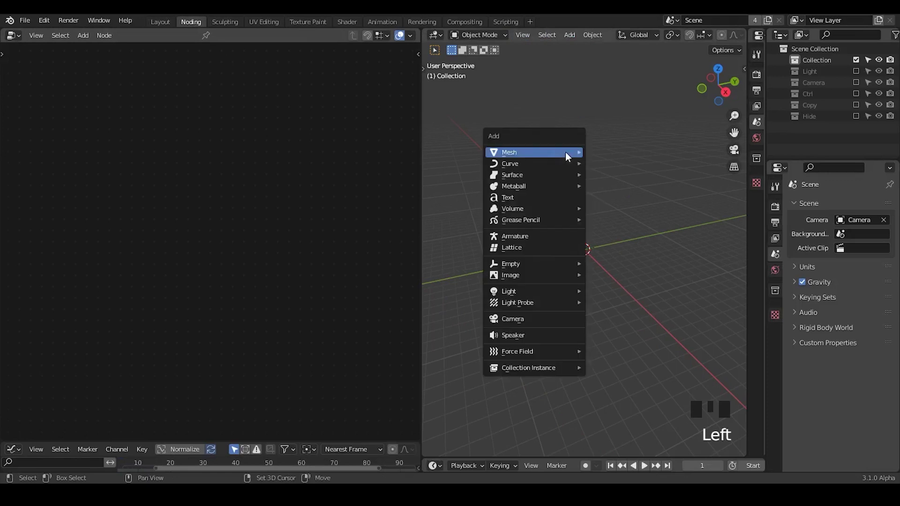
mouse_move(574, 153)
left_click(609, 150)
left_click(211, 36)
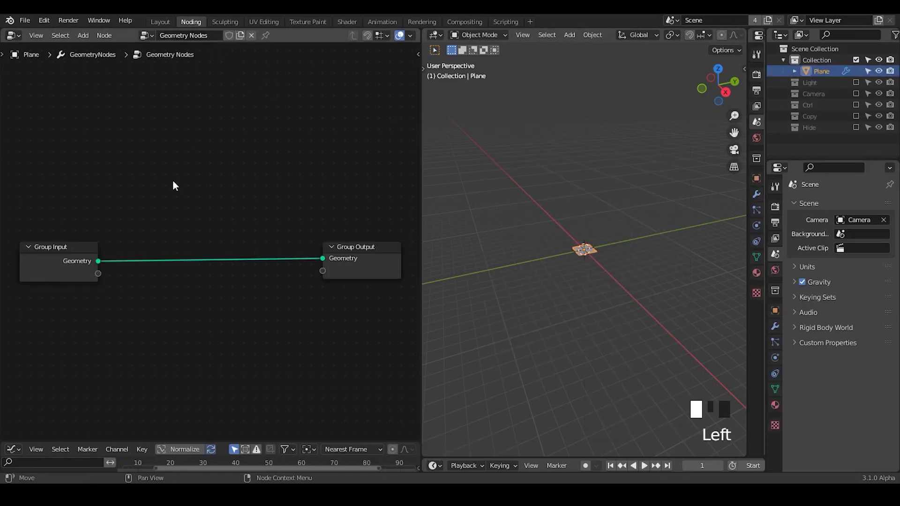
Delete the Group Input node and add a Grid node with its Mesh connected to the Group Output.
key("x")
key("ctrl+a")
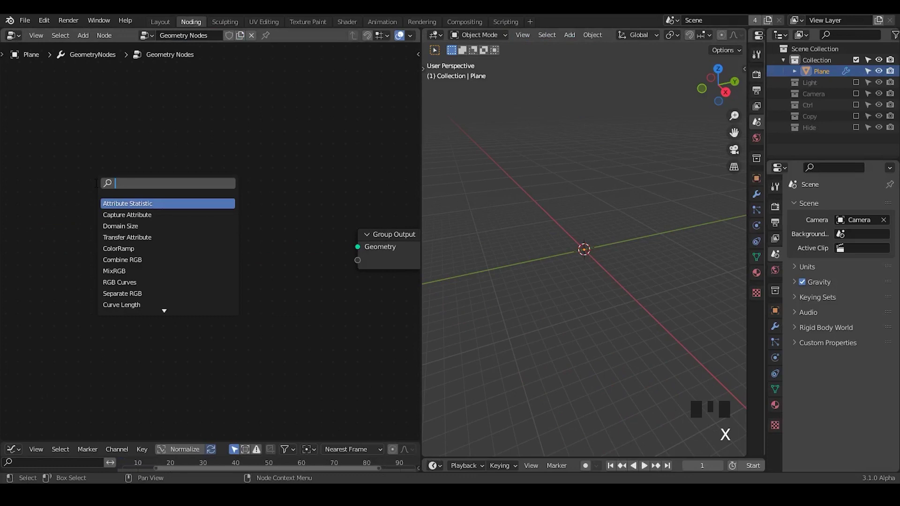
type("grid")
key("Return")
left_click(53, 173)
left_click(93, 188, "alt+shift")
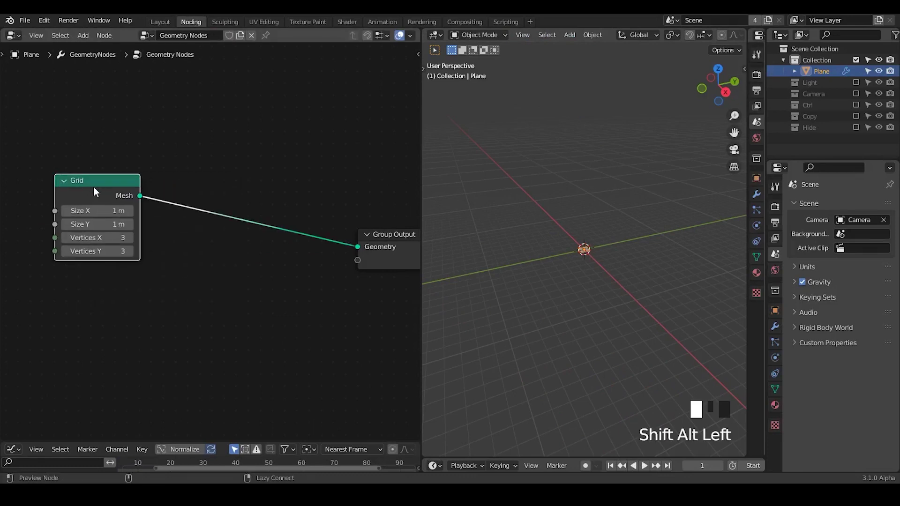
Insert a G_Points Distribute node between the Grid and the Group Output.
key("shift+a")
type("point distr")
key("Down")
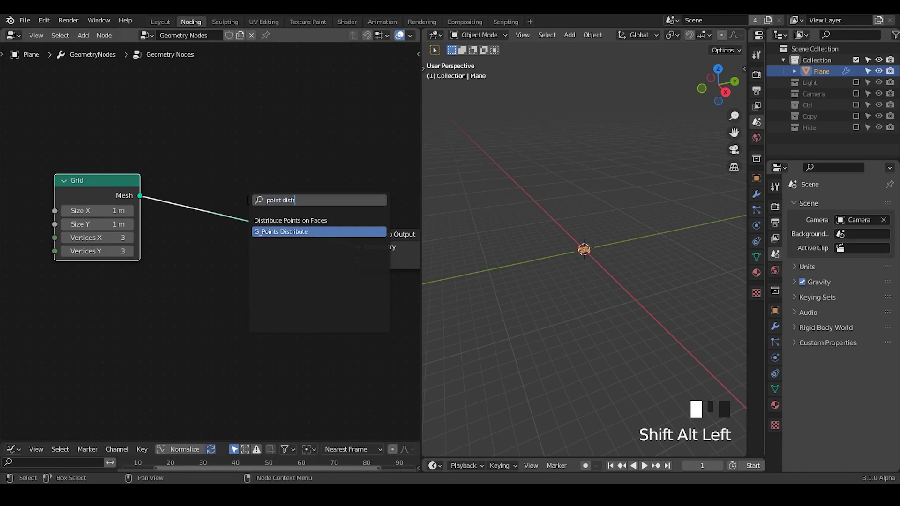
key("Return")
left_click(251, 326)
left_click_drag(248, 304, 356, 303)
middle_click_drag(494, 233, 607, 185)
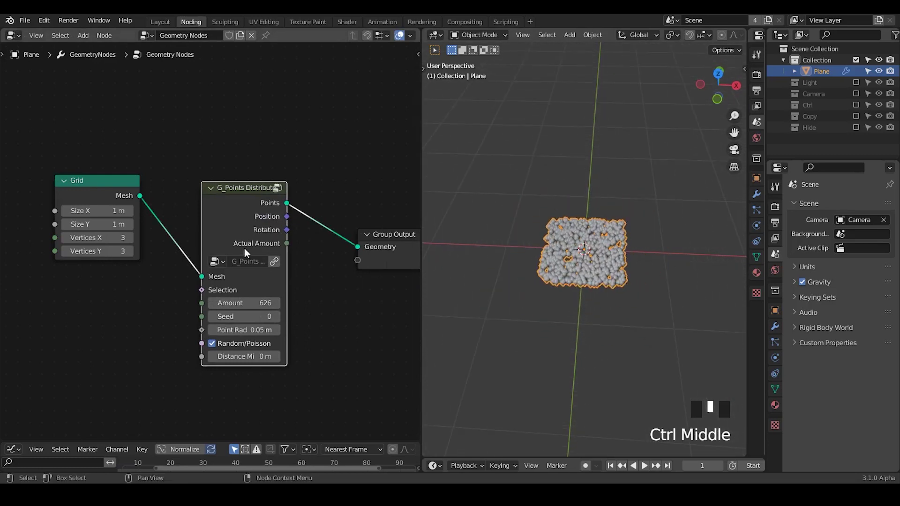
Shift the Grid and G_Points Distribute nodes back and insert a Set Position node before the Group Output.
middle_click_drag(243, 248, 231, 233)
left_click_drag(228, 120, 139, 217)
left_click_drag(241, 188, 123, 187)
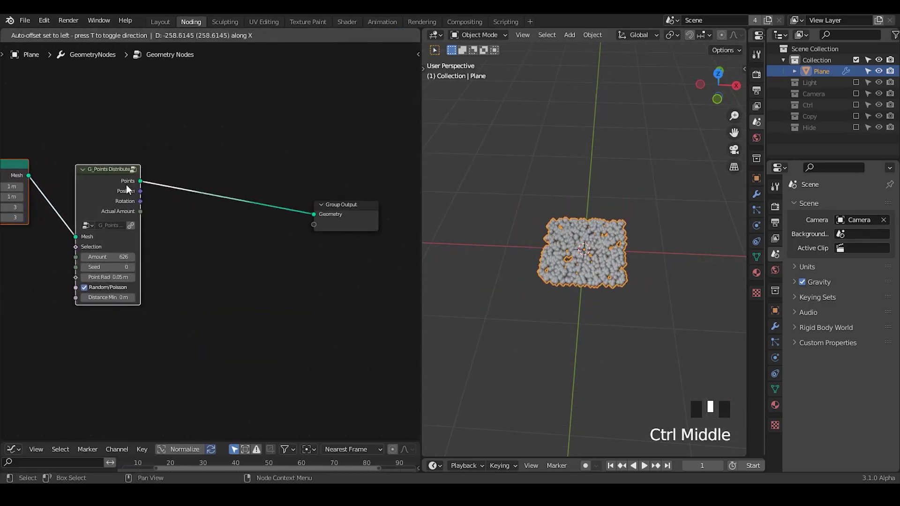
left_click(185, 190)
key("shift+a")
type("sset posi")
key("Return")
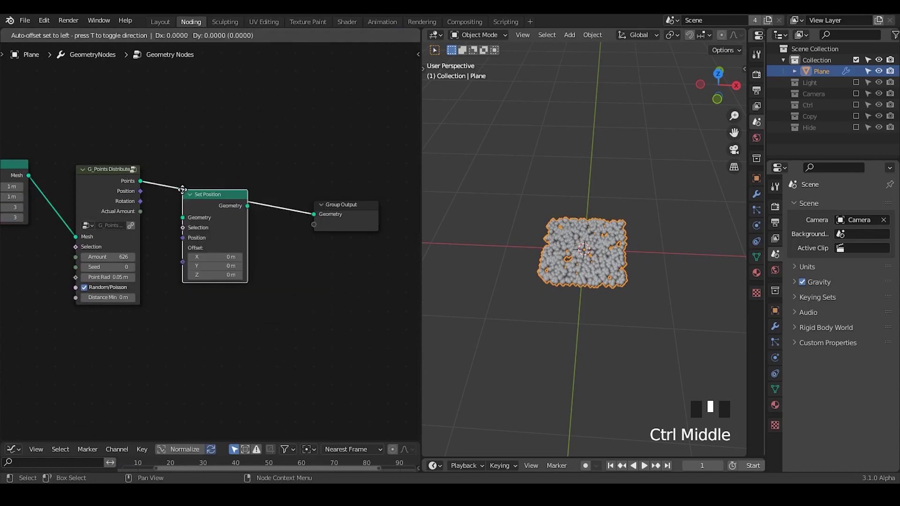
left_click(218, 167)
key("ctrl+a")
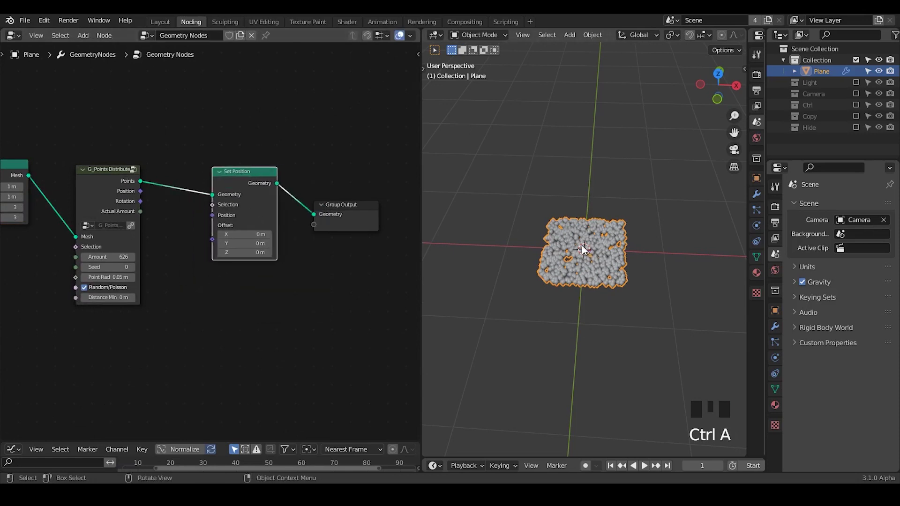
Move the Set Position and Group Output nodes farther from the G_Points Distribute node.
left_click_drag(377, 145, 224, 297)
key("g")
left_click(299, 266)
Set the Grid's Size X and Size Y to 5 m and move G_Points Distribute closer to it.
middle_click_drag(143, 307, 252, 285)
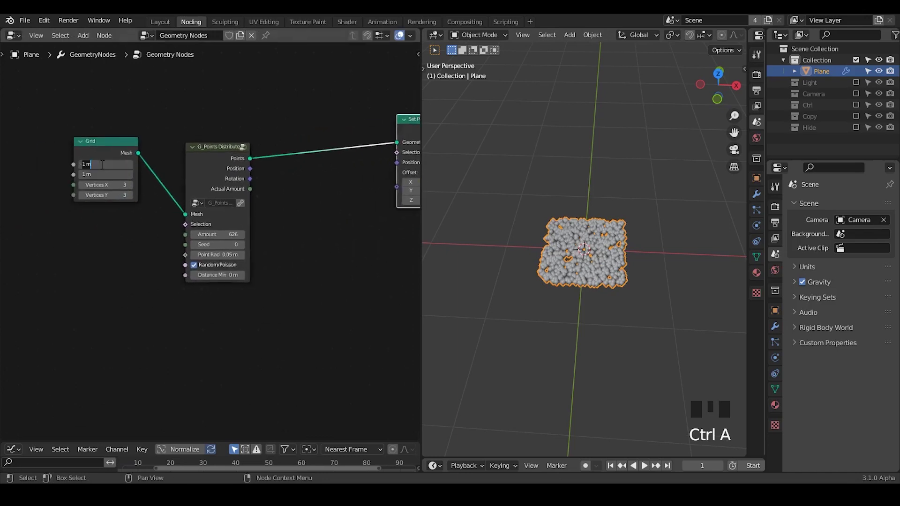
left_click(148, 136)
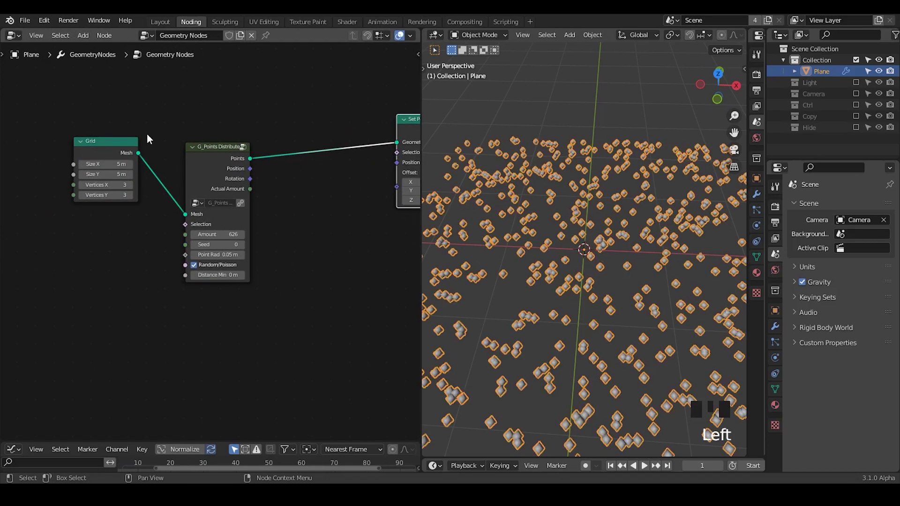
middle_click_drag(293, 292, 255, 278)
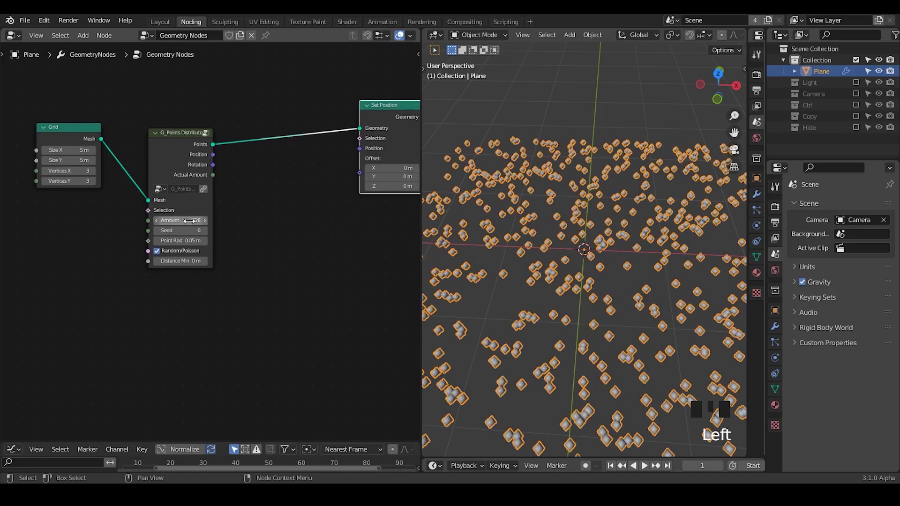
left_click_drag(183, 165, 172, 160)
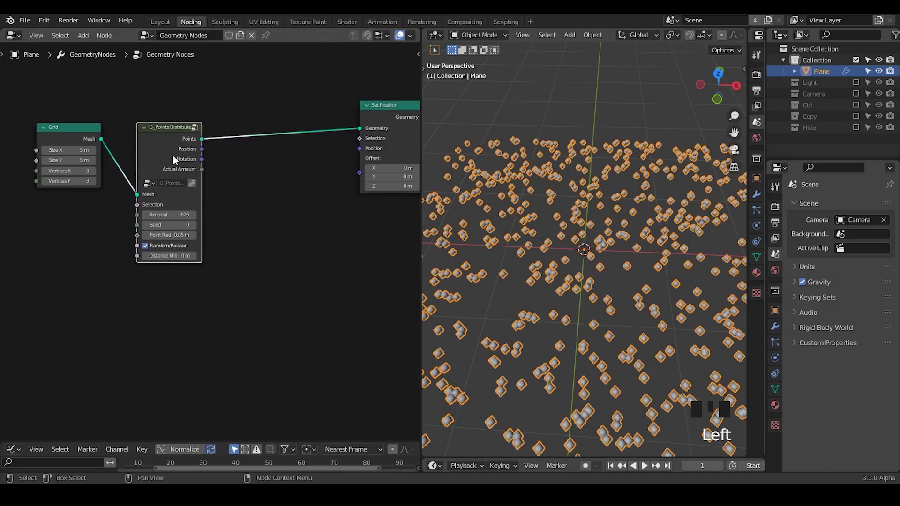
Add a Vector Math node below the points link and set its operation to Normalize.
key("shift+a")
key("s")
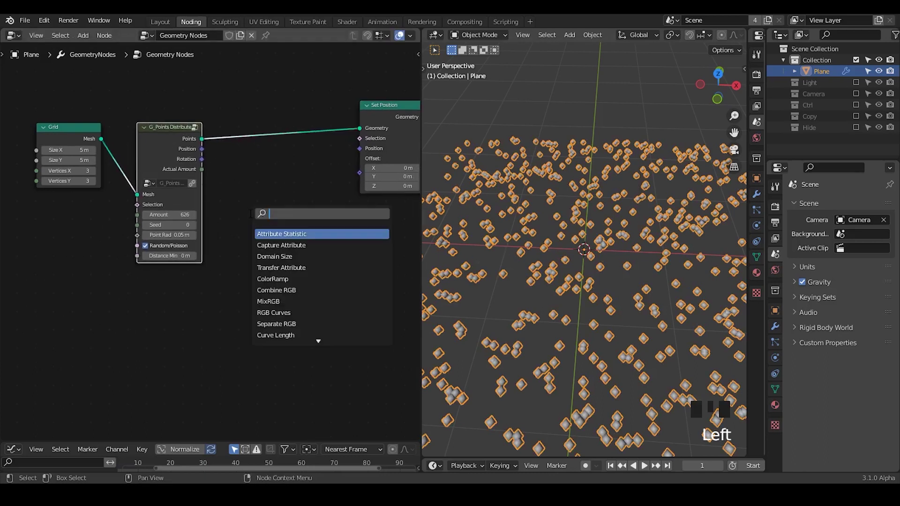
type("vector math")
key("Return")
left_click(271, 176)
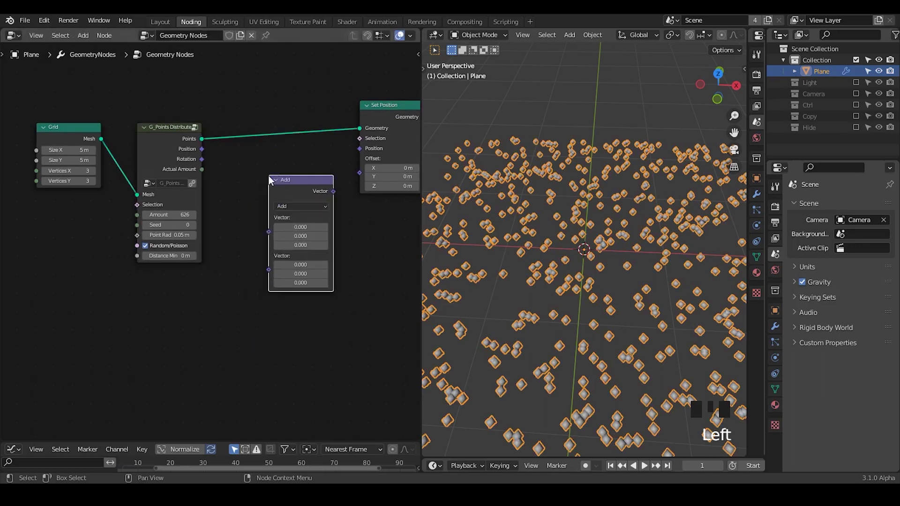
scroll(199, 141, "up", 1)
left_click(321, 201)
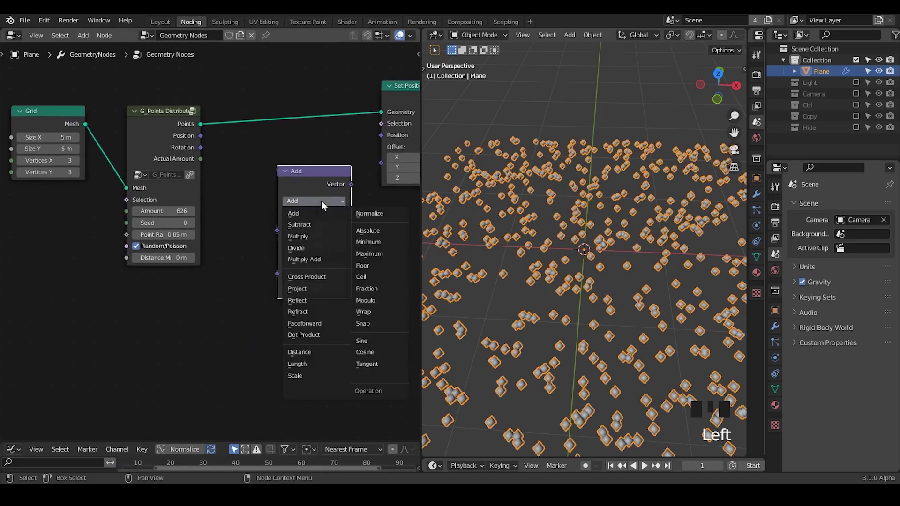
left_click(366, 214)
Route the Position output of G_Points Distribute through the Normalize node into Set Position's Position input.
left_click_drag(206, 142, 225, 175)
left_click_drag(276, 226, 255, 198)
left_click_drag(316, 183, 381, 136)
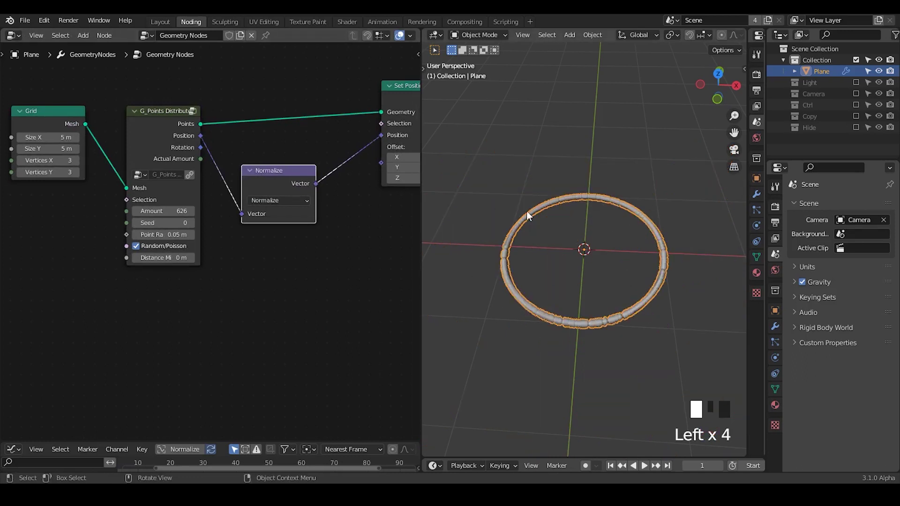
mouse_move(602, 251)
middle_mouse_down()
mouse_move(601, 274)
mouse_move(591, 250)
middle_mouse_up()
key("d")
left_click_drag(591, 250, 640, 248)
right_click_drag(641, 248, 534, 265)
Insert a G_Mix XYZ Vector node between Normalize and Set Position, using its Vector A input.
key("shift+a")
type("s")
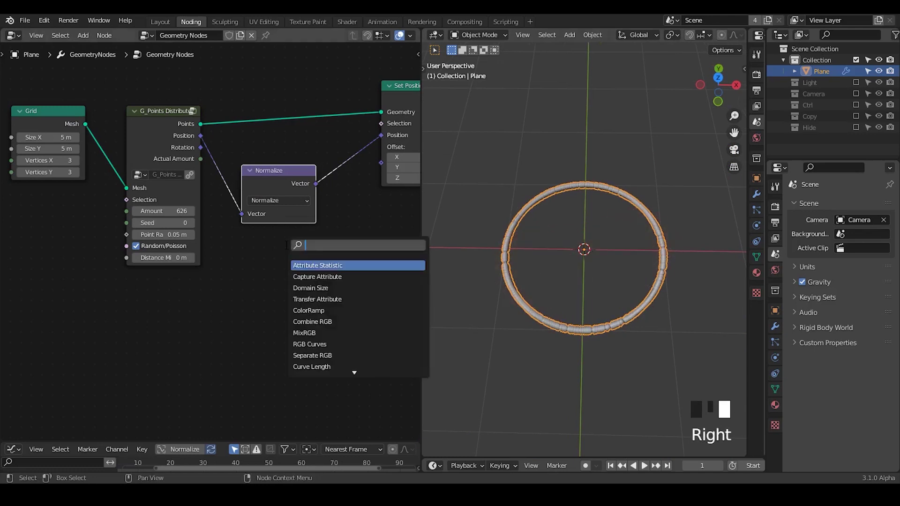
type("mix ve")
key("Return")
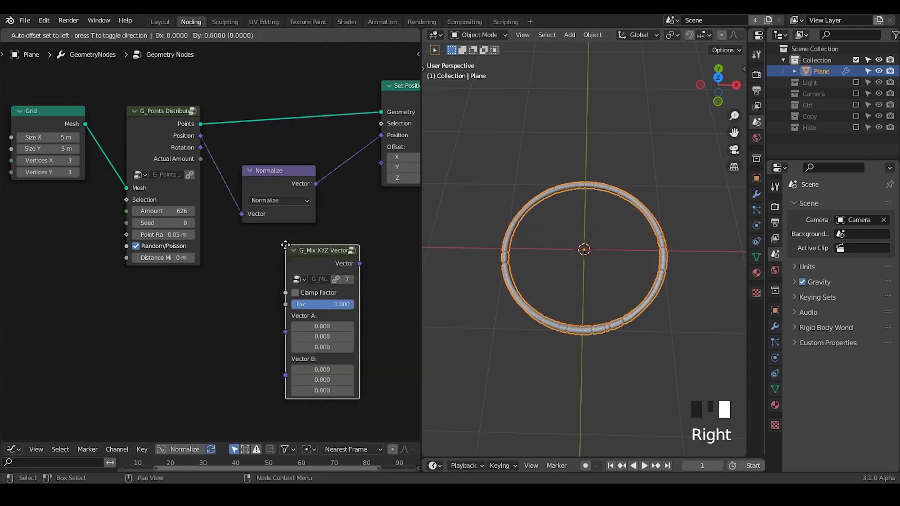
middle_click_drag(255, 247, 282, 232)
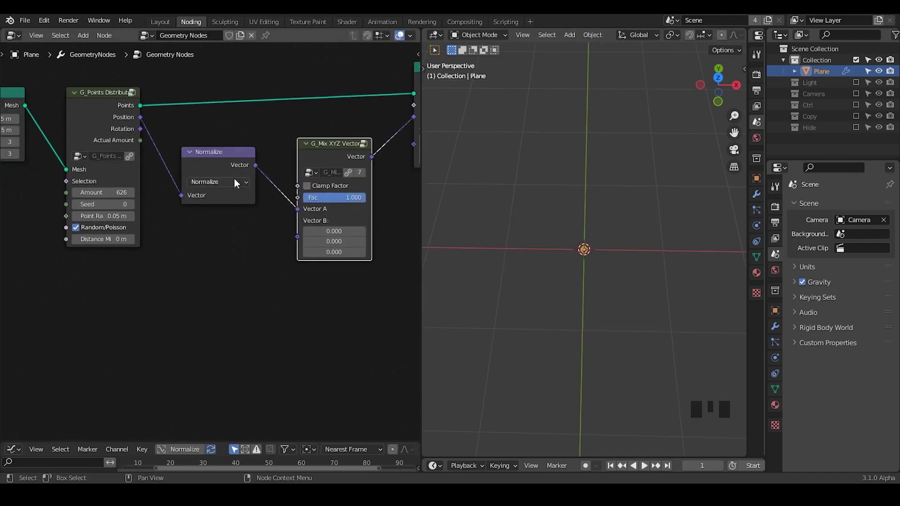
Insert a Vector Math node between Normalize and the Vector A input of G_Mix XYZ Vector.
left_click_drag(212, 162, 205, 179)
key("shift+a")
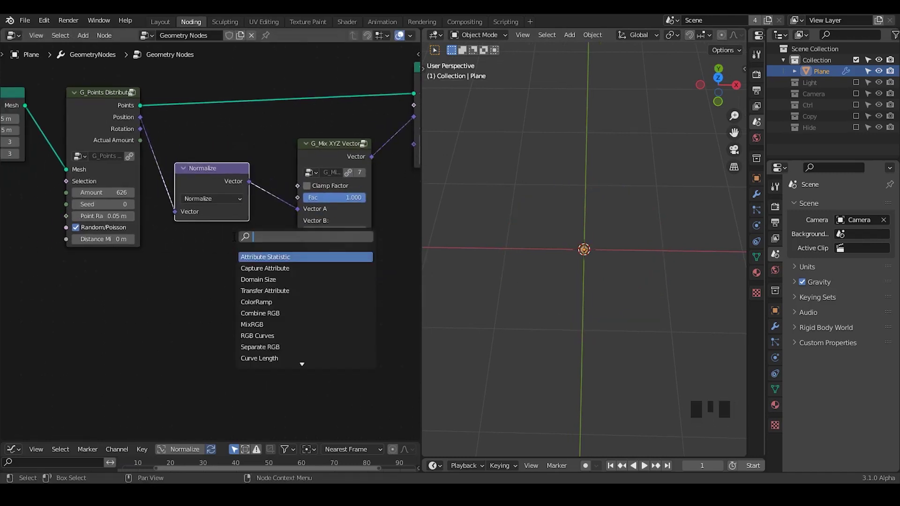
type("vector add")
key("Return")
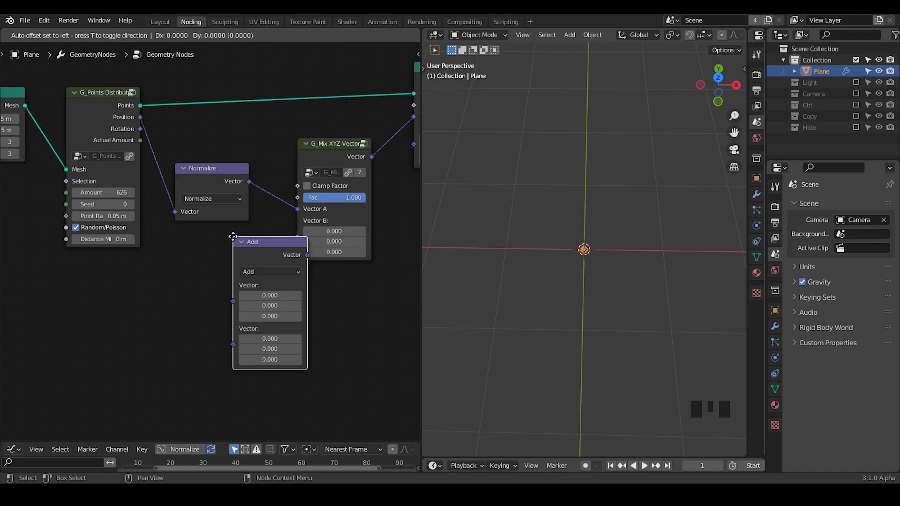
left_click(260, 193)
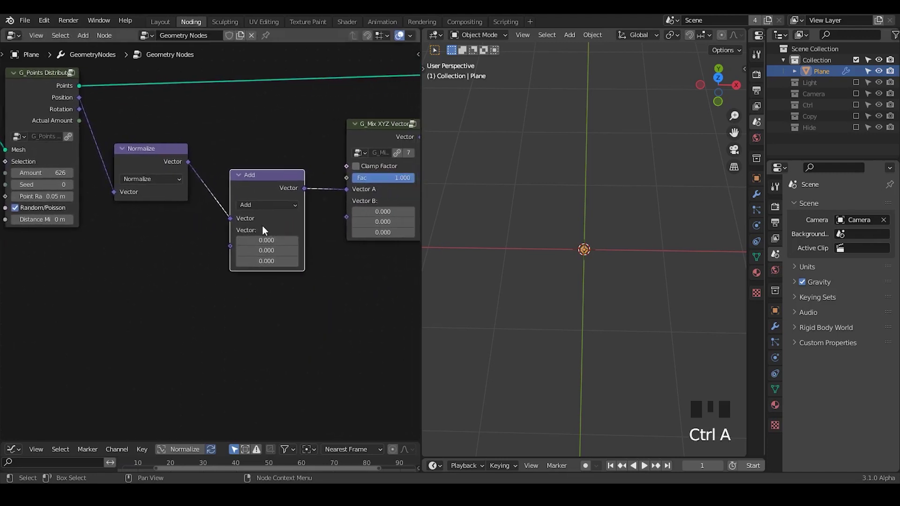
Change the new Vector Math node's operation to Scale with a scale value of 0.1.
left_click(266, 206)
left_click(256, 380)
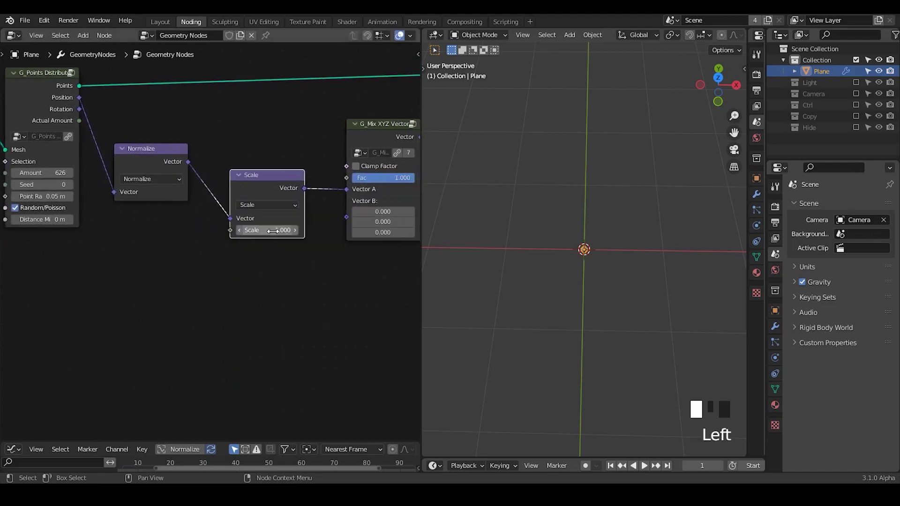
left_click(272, 230)
type("0.1")
key("Return")
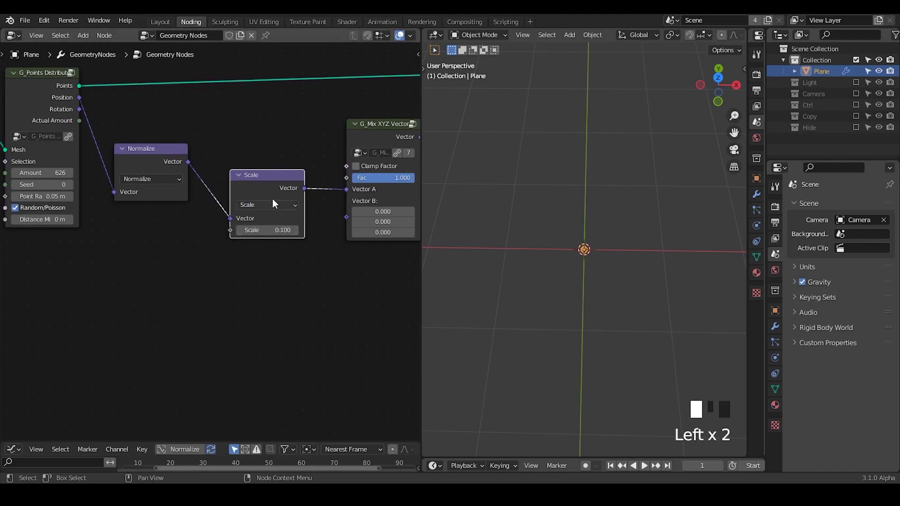
Duplicate the Scale node, link it from Normalize to the mix node's Vector B, and set its scale to 4.
left_click_drag(265, 183, 256, 185)
key("shift+d")
left_click(258, 260)
right_click_drag(162, 164, 236, 294, "alt")
left_click_drag(297, 266, 347, 218)
left_click(260, 307)
type("4")
left_click(332, 283)
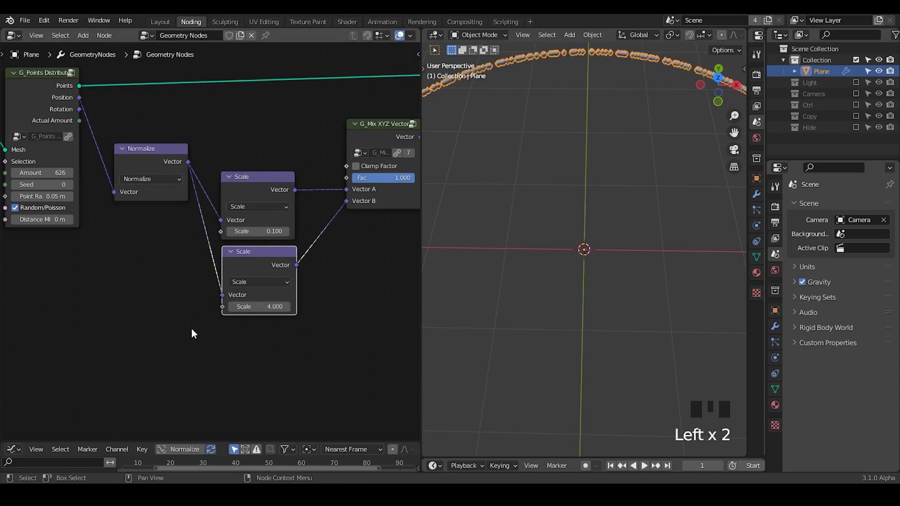
Add a G_Delay Falloff node and connect its Falloff output to the Fac of G_Mix XYZ Vector.
key("shift+a")
type("s")
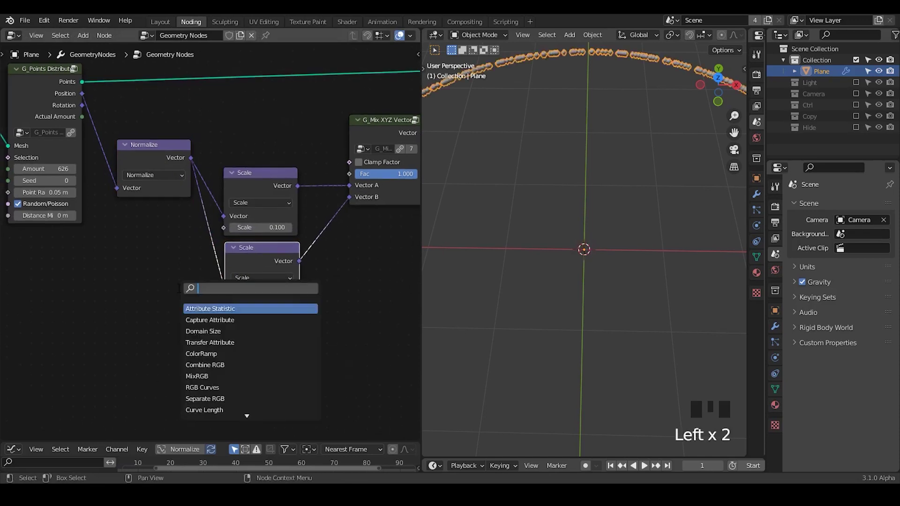
type("delay")
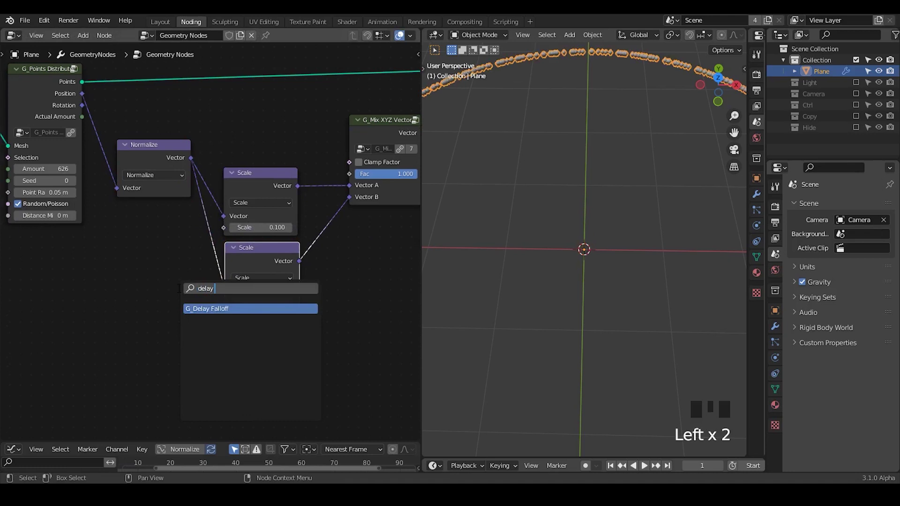
key("Return")
left_click(139, 259)
left_click_drag(171, 250, 349, 174)
middle_click_drag(64, 282, 199, 237)
Add a G_Time Info node and connect its Frame output to the Time input of G_Delay Falloff.
key("shift+a")
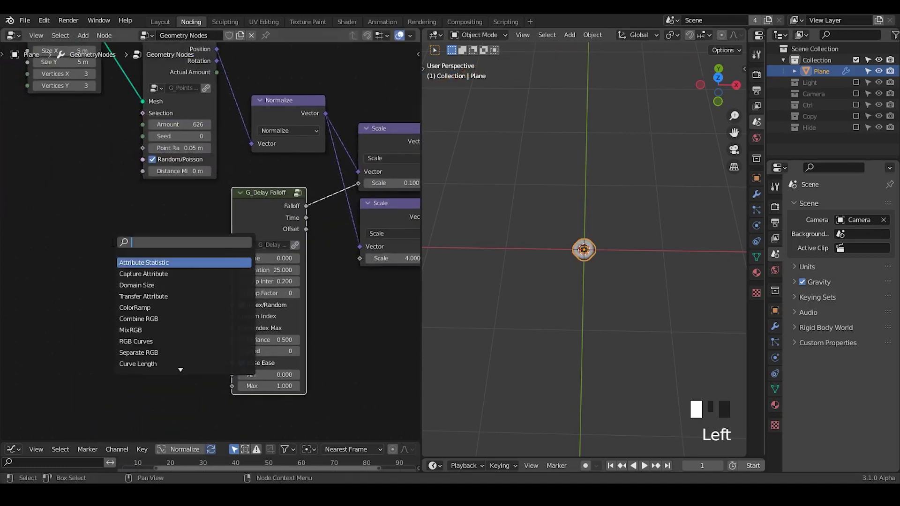
type("time info")
key("Return")
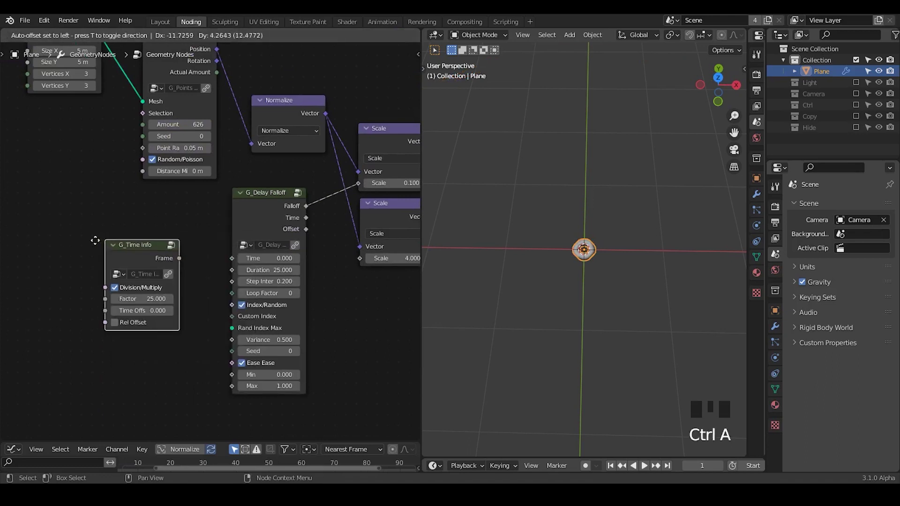
left_click(162, 250)
left_click_drag(186, 261, 241, 258)
Enlarge the timeline area and set the animation's end frame to 1000.
left_click_drag(593, 462, 626, 341)
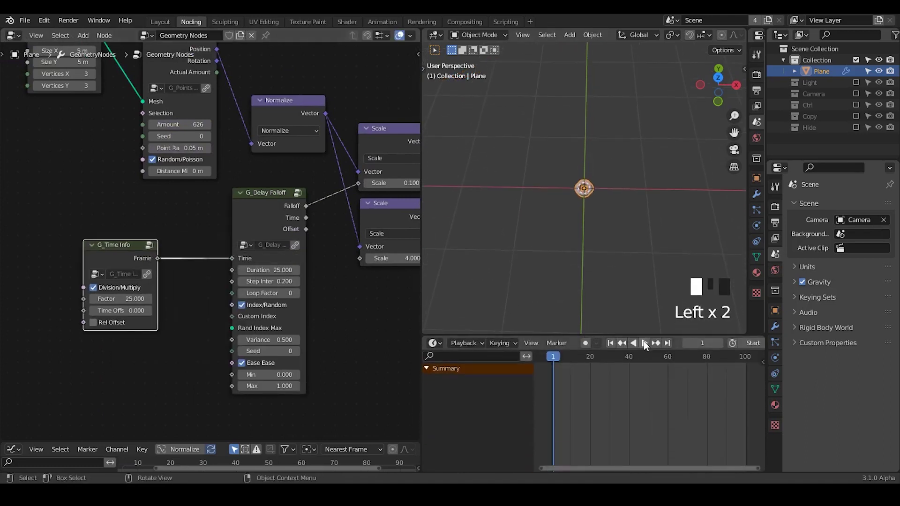
scroll(644, 344, "down", 3)
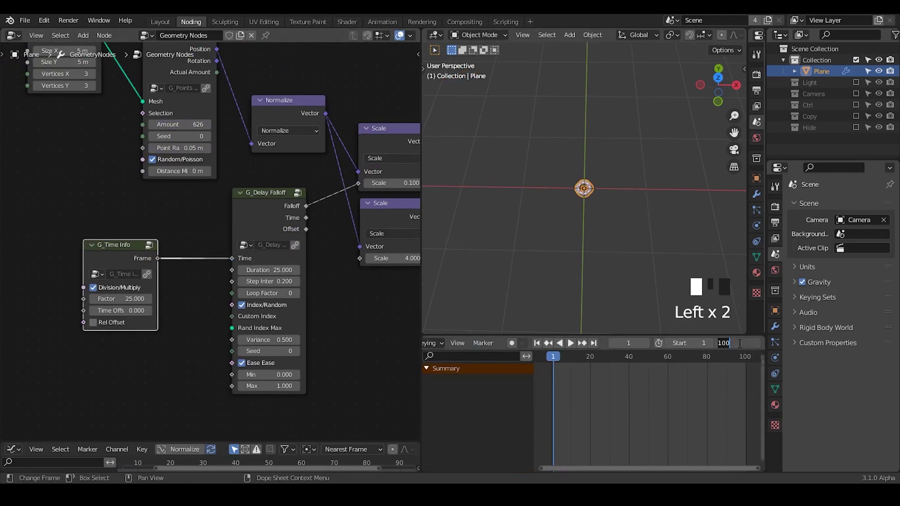
type("0")
key("Return")
Set the Factor of the G_Time Info node to 1.
left_click(120, 298)
type("1")
left_click(627, 329)
Play the animation to check how the points travel outward, and stop the playback.
left_click(571, 343)
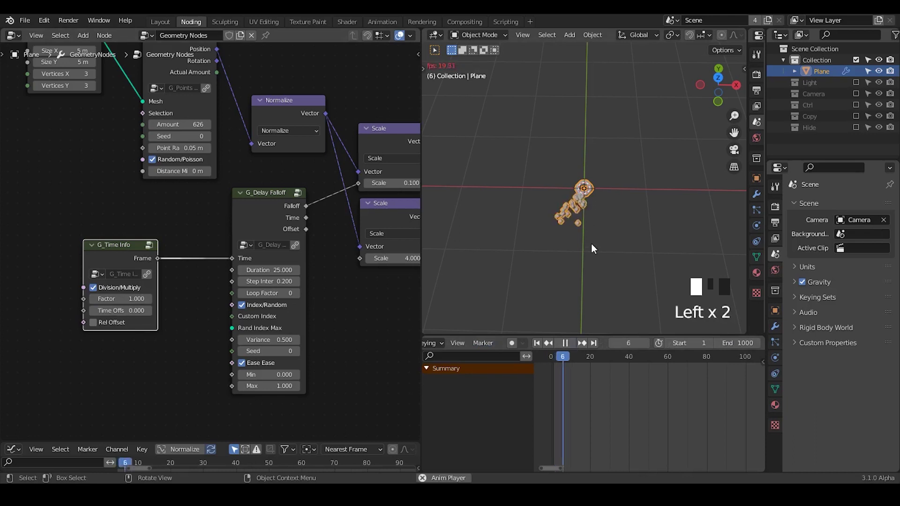
middle_click_drag(600, 207, 600, 257, "ctrl")
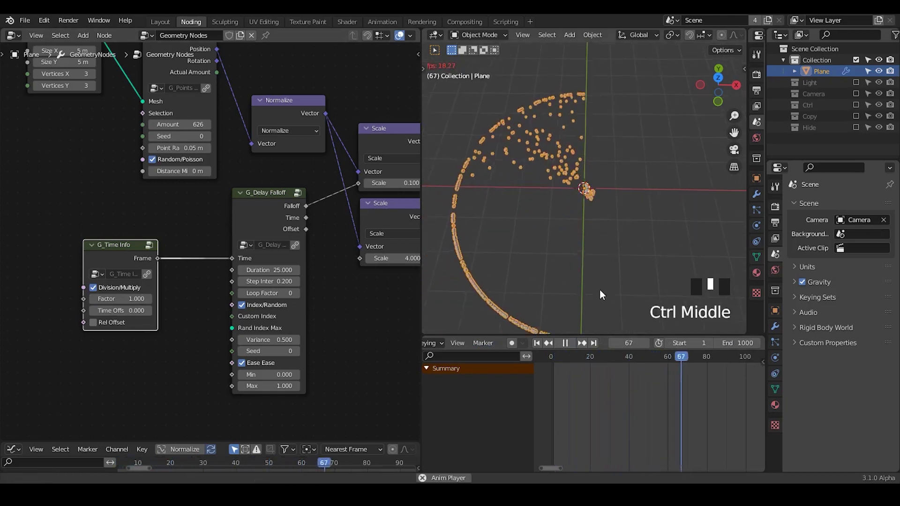
left_click(567, 343)
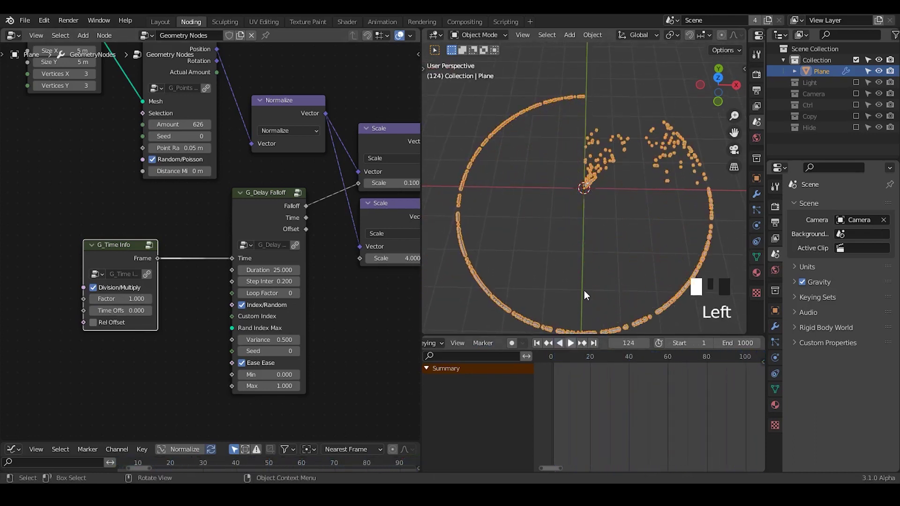
Spread out the node tree by moving the point distribution nodes away from Normalize and G_Time Info up beside G_Delay Falloff.
middle_click_drag(280, 230, 361, 286)
left_click_drag(260, 53, 95, 186)
left_click_drag(246, 149, 67, 149)
left_click_drag(210, 303, 209, 271)
middle_click_drag(265, 289, 249, 239)
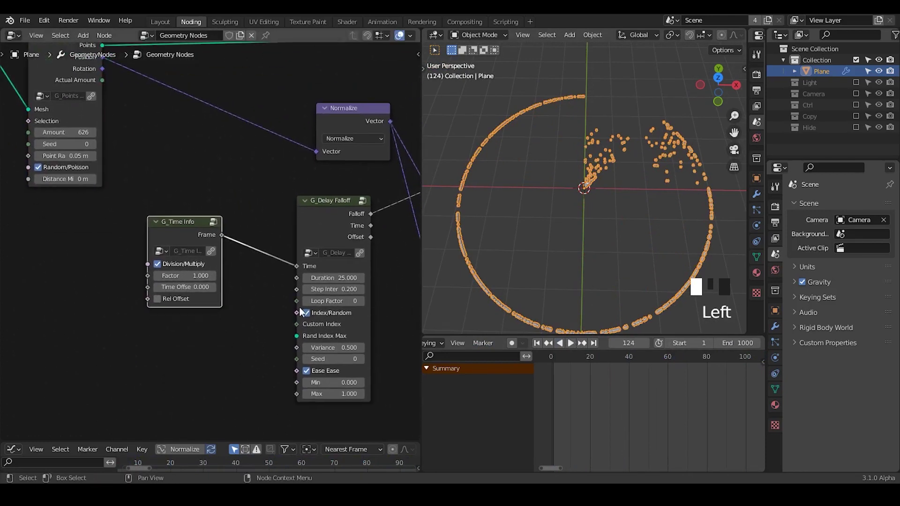
Turn off Index/Random on G_Delay Falloff and connect the distribution node's Points output to its Rand Index Max input.
middle_click_drag(288, 301, 303, 328)
left_click(326, 339)
left_click_drag(327, 238, 323, 213)
left_click_drag(115, 73, 308, 338)
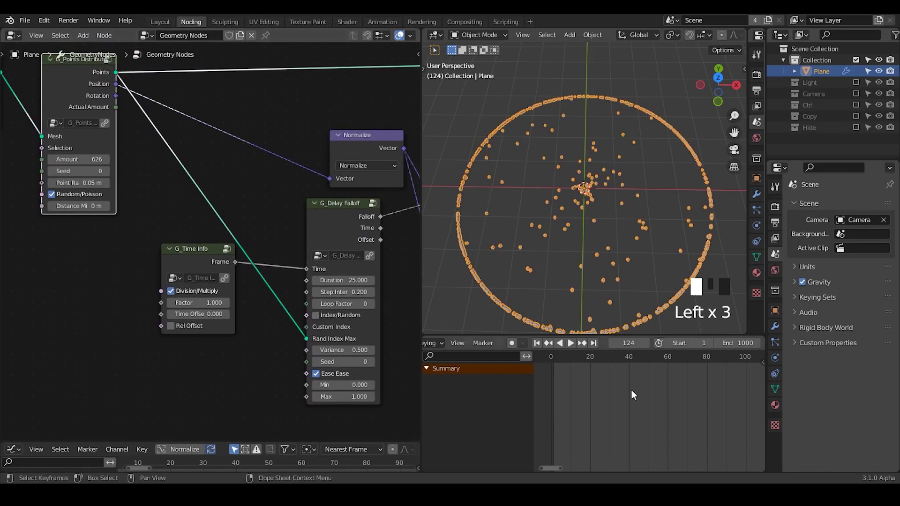
Replay the animation from the first frame to check the randomised order of the points, and stop it.
left_click(539, 343)
left_click(571, 343)
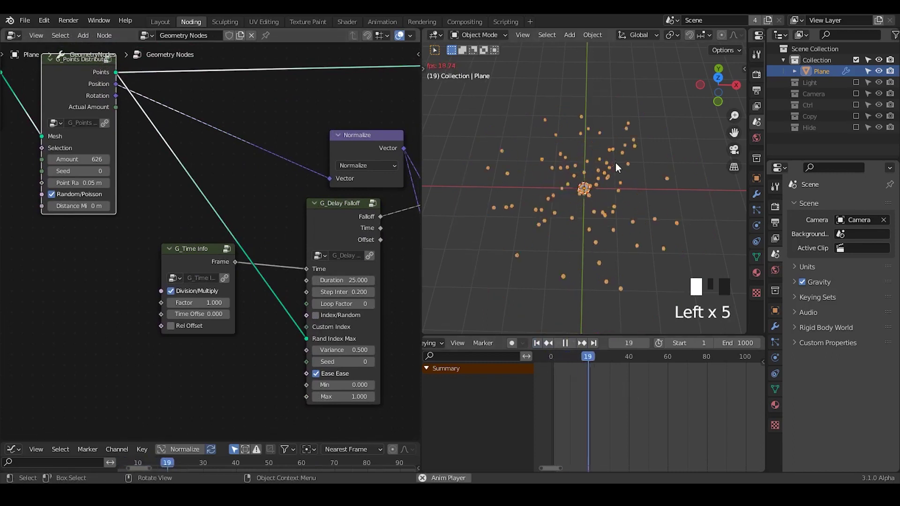
left_click(565, 343)
Set the Duration of G_Delay Falloff to 100 and its step interval to 0.5.
middle_click_drag(284, 303, 272, 299)
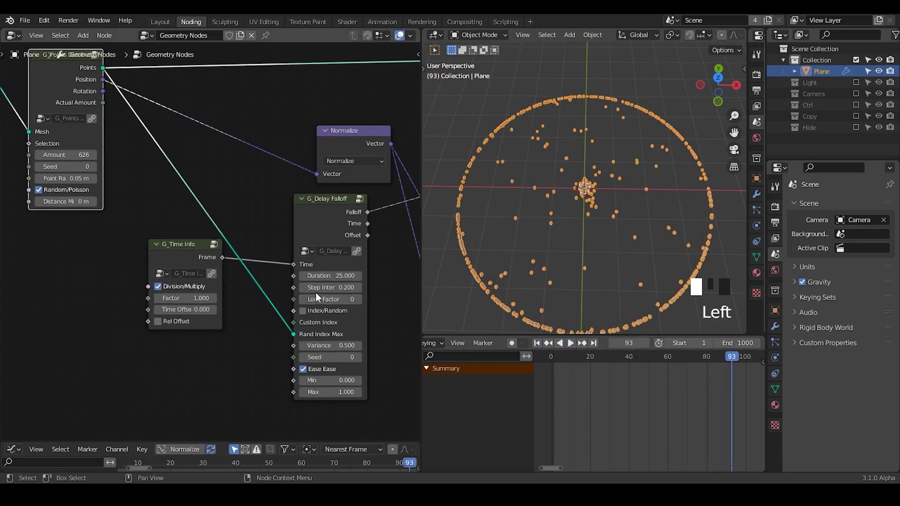
left_click_drag(319, 291, 361, 290)
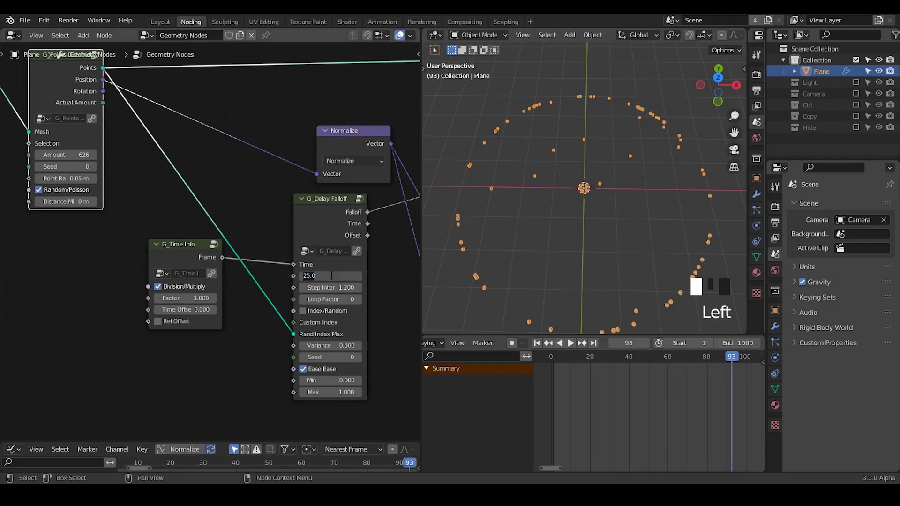
type("200")
key("Return")
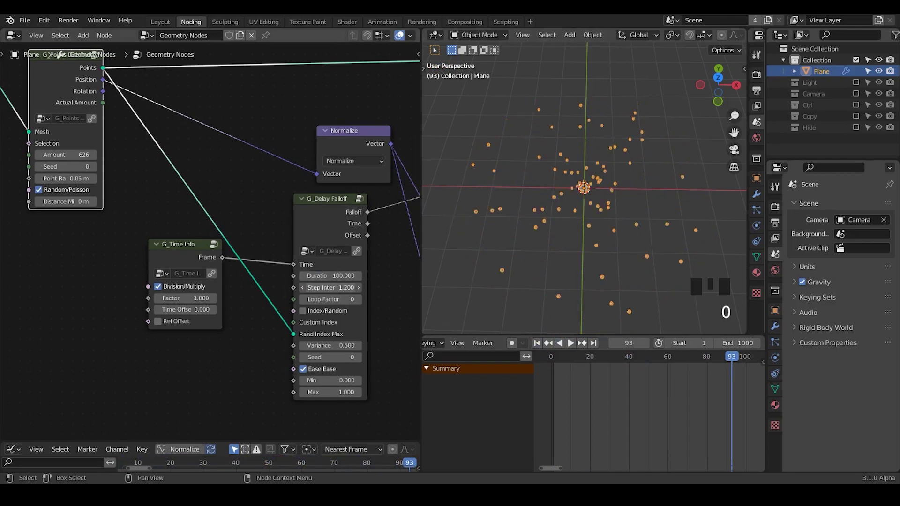
left_click(333, 285)
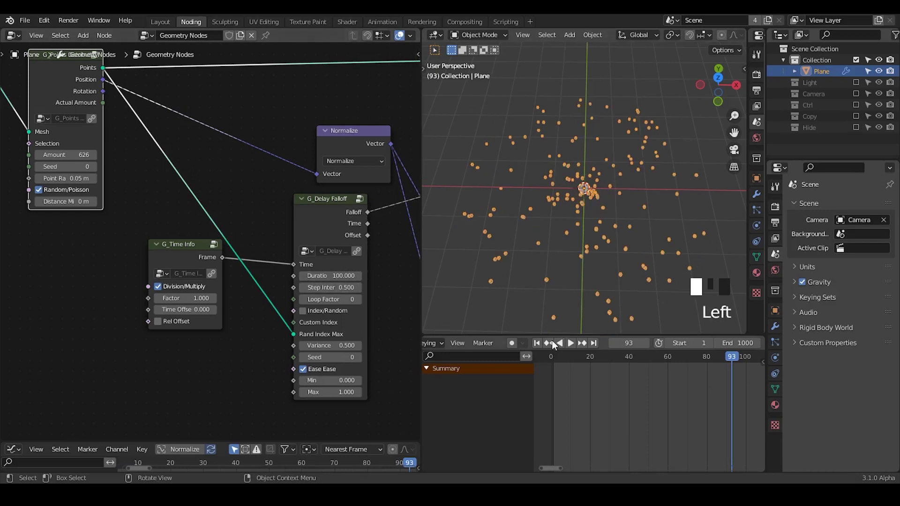
Play the animation from the first frame to check the new duration and step interval, and stop it.
left_click(537, 342)
left_click(570, 342)
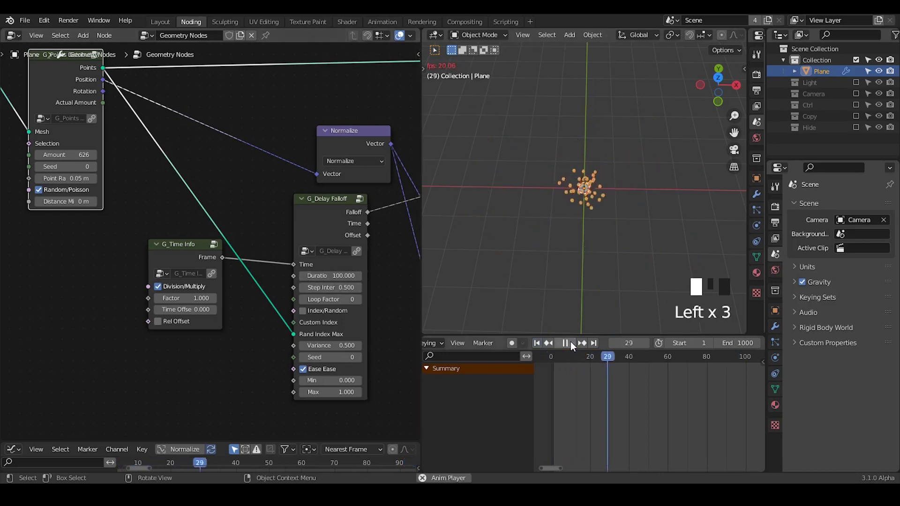
left_click(569, 343)
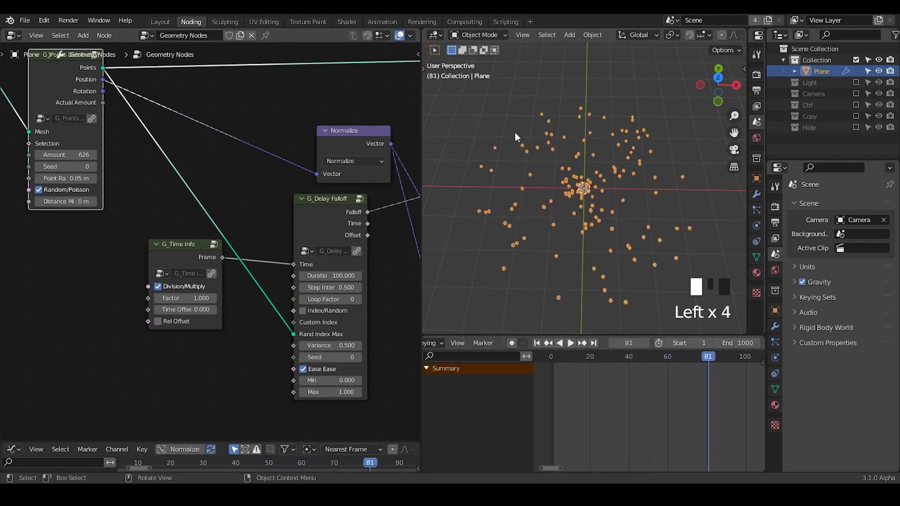
Set the Scale value of the upper vector Scale node to 0.2.
middle_click_drag(277, 266, 117, 276)
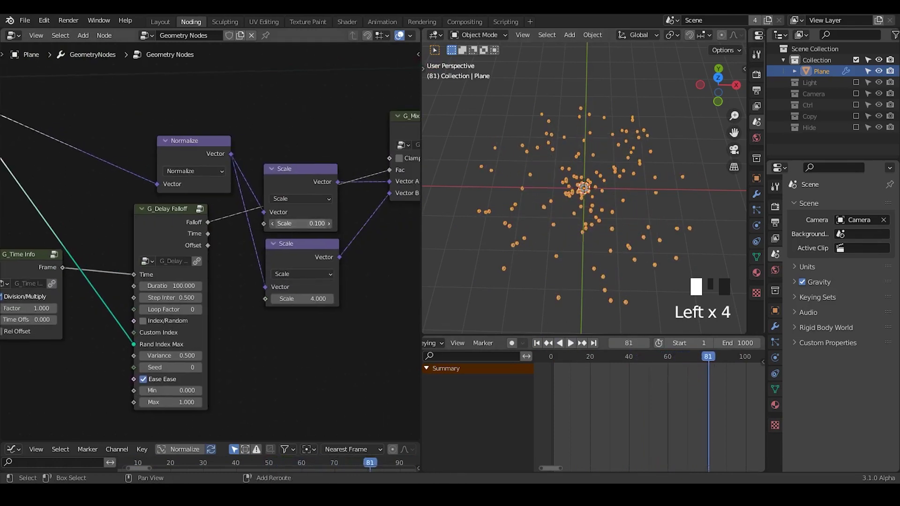
mouse_move(298, 224)
left_mouse_down("shift")
mouse_move(328, 224)
mouse_move(299, 225)
left_mouse_up("shift")
type("2")
key("Return")
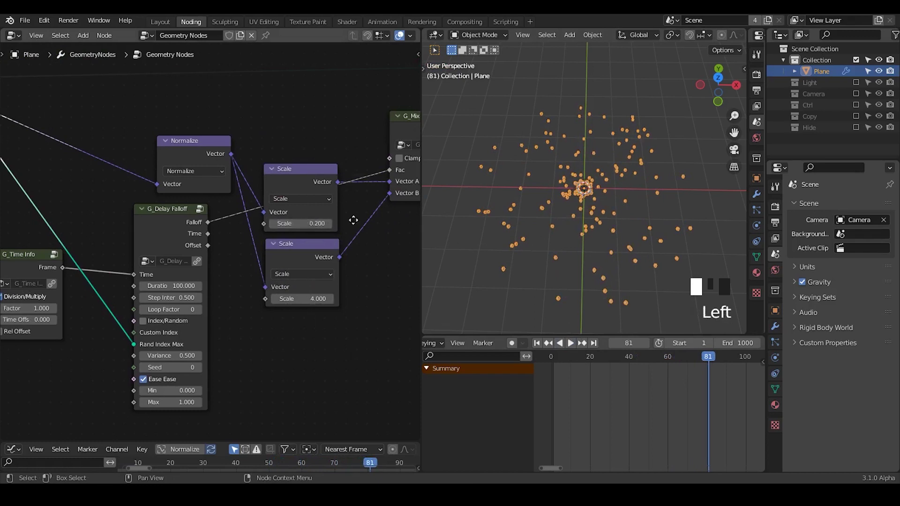
Make room before Group Output and insert an Instance on Points node after Set Position.
middle_click_drag(353, 220, 141, 258)
scroll(211, 235, "down", 4)
middle_click_drag(268, 234, 173, 233)
left_click_drag(299, 159, 385, 144)
key("shift+a")
type("point instanc")
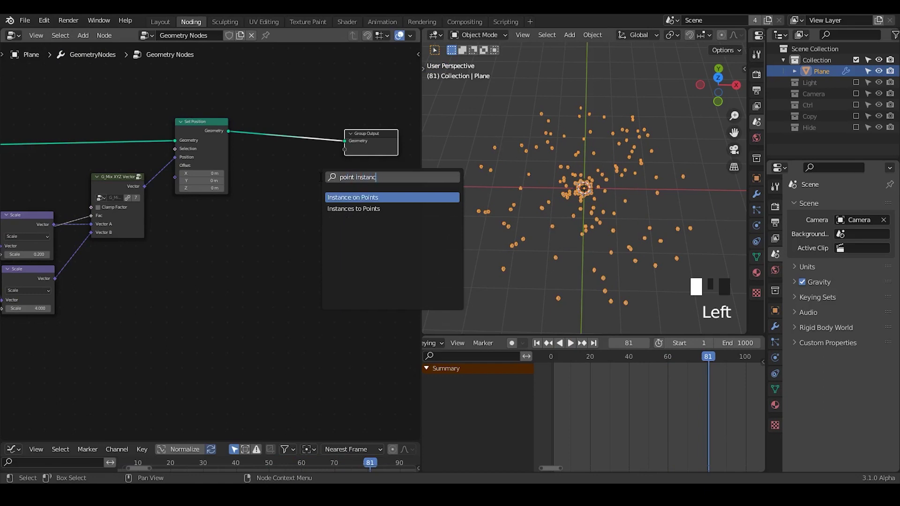
key("Return")
left_click(246, 224)
scroll(230, 211, "up", 2)
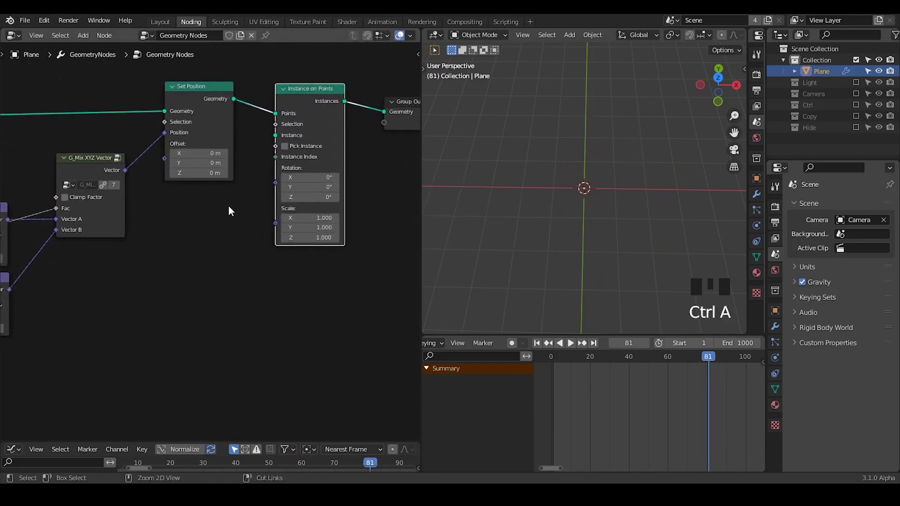
Add a Curve Line node below the G_Mix XYZ Vector node.
key("shift+a")
type("curve line")
key("Return")
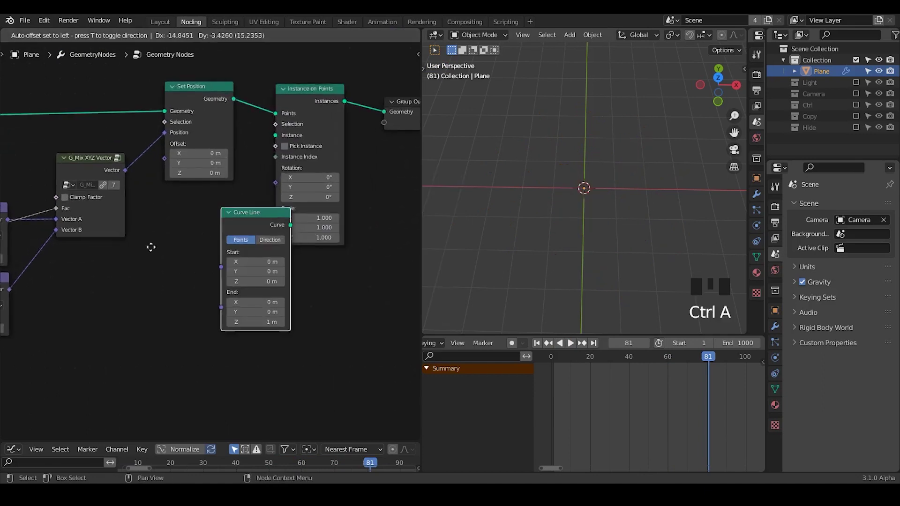
left_click(74, 259)
Add a Resample Curve node with Count 1 fed by the Curve Line, and connect it to the Instance input of Instance on Points.
key("ctrl+a")
type("resample")
key("Return")
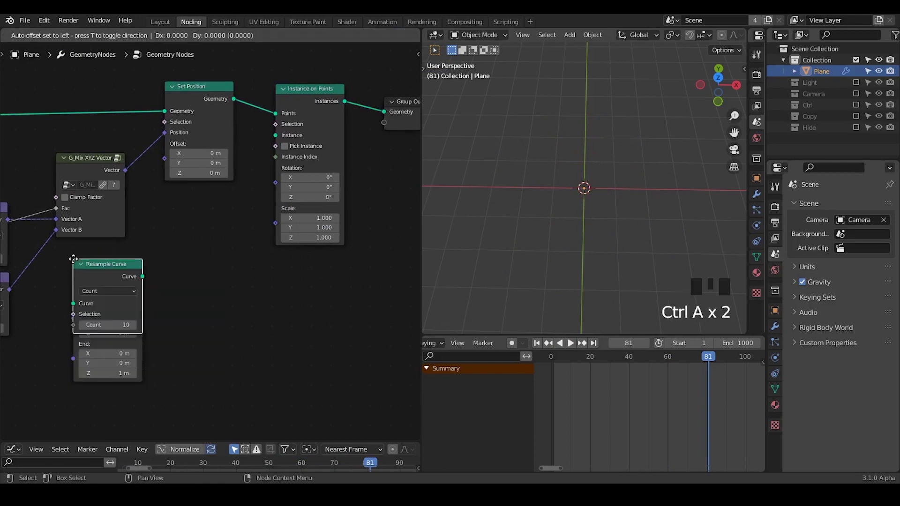
left_click(191, 241)
left_click_drag(142, 277, 190, 284)
left_click_drag(230, 307, 202, 307)
left_click_drag(232, 244, 276, 136)
Move Group Output further along and insert a Fill Curve node between Instance on Points and Group Output.
middle_click_drag(291, 289, 149, 321)
left_click_drag(268, 155, 378, 155)
key("shift+a")
type("s")
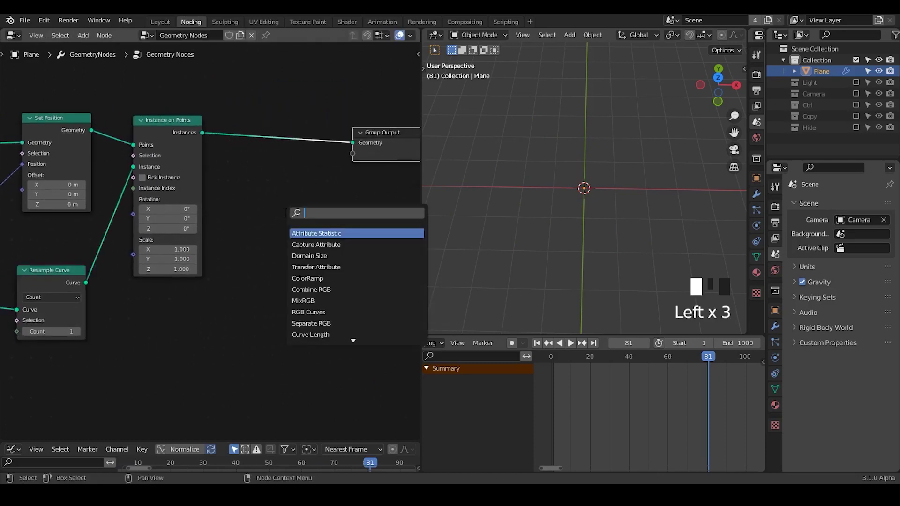
type("fill curve")
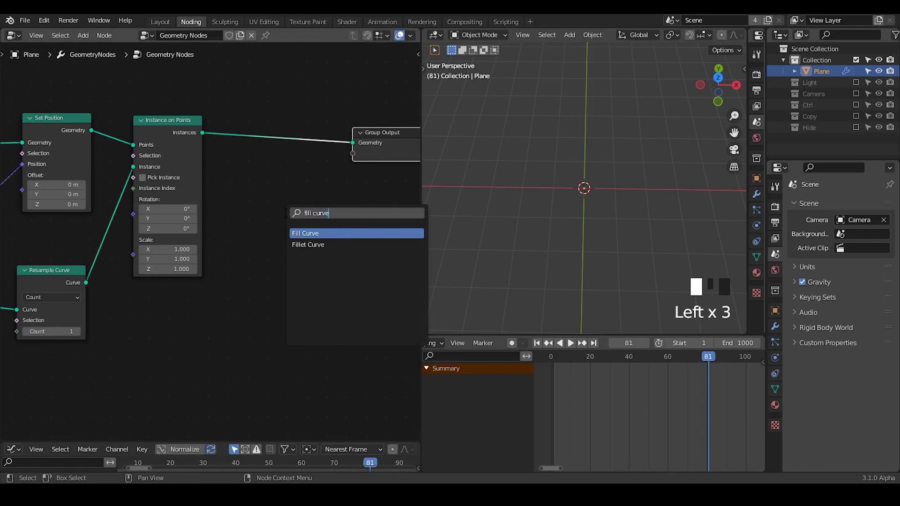
key("Return")
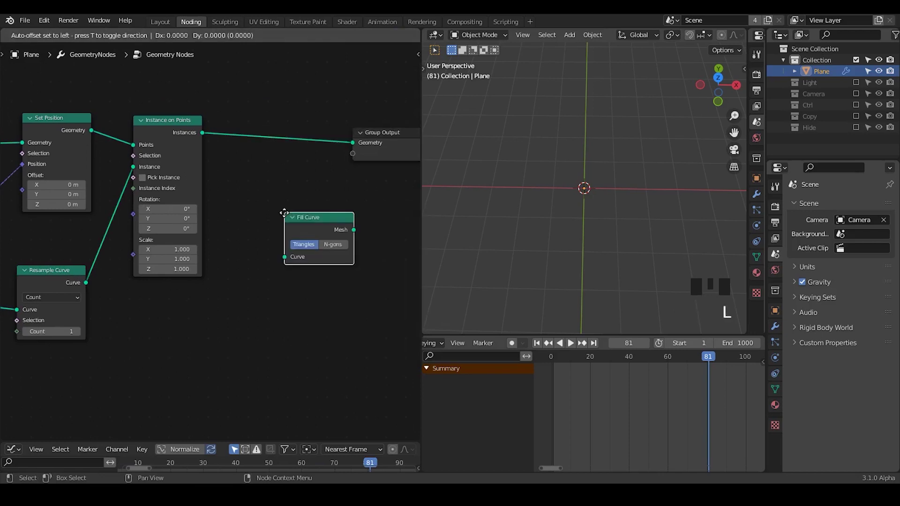
left_click(246, 119)
Make room before Fill Curve and insert a Join Geometry node between Instance on Points and Fill Curve.
middle_click_drag(316, 225, 226, 212)
left_click_drag(312, 77, 227, 155)
key("g")
left_click(384, 228)
middle_click_drag(133, 209, 198, 230)
left_click(283, 205)
key("shift+a")
type("s")
type("join")
key("Return")
left_click(284, 182)
Add a Quadrilateral curve node, connect its Curve output to Join Geometry, and place it below Instance on Points.
key("shift+a")
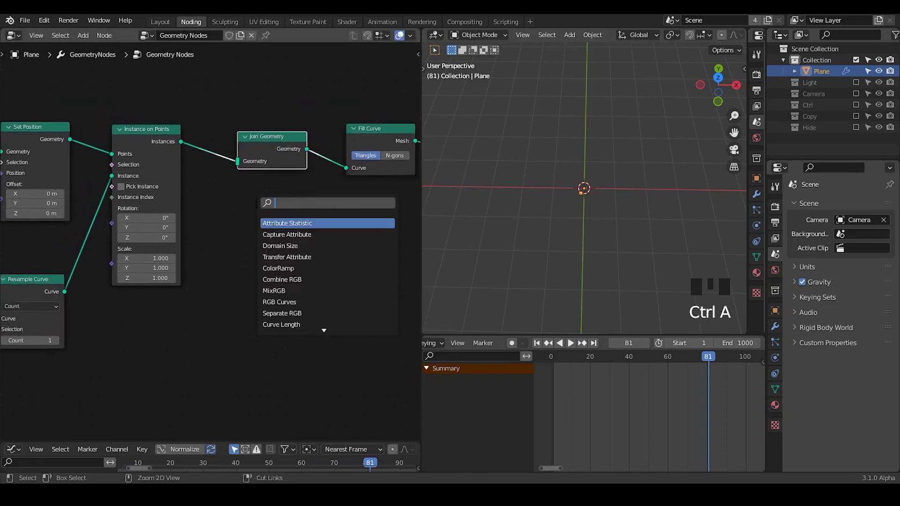
type("quad")
key("Return")
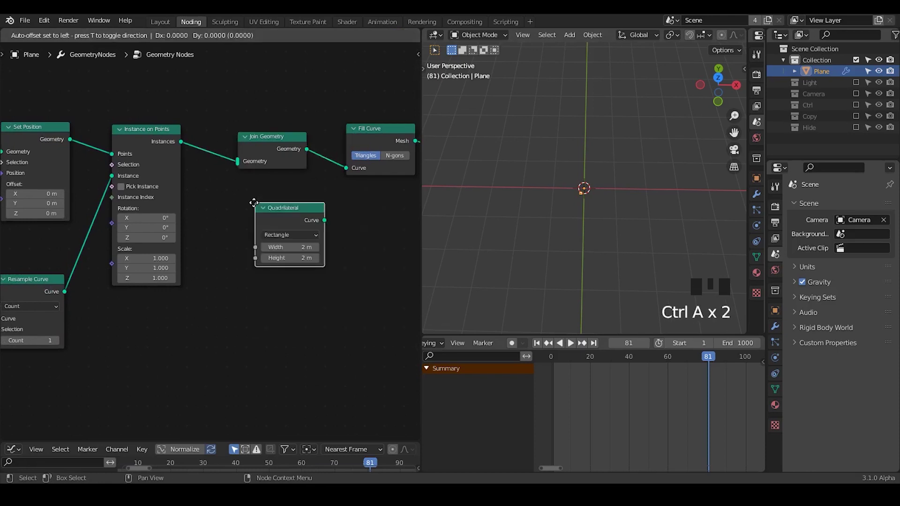
left_click(238, 219)
scroll(327, 256, "up", 1)
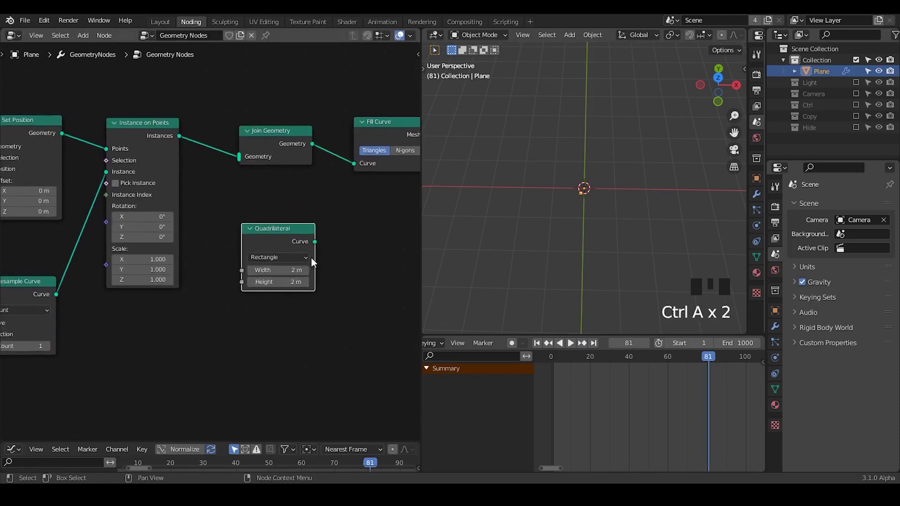
left_click_drag(315, 241, 243, 160)
left_click_drag(281, 238, 169, 314)
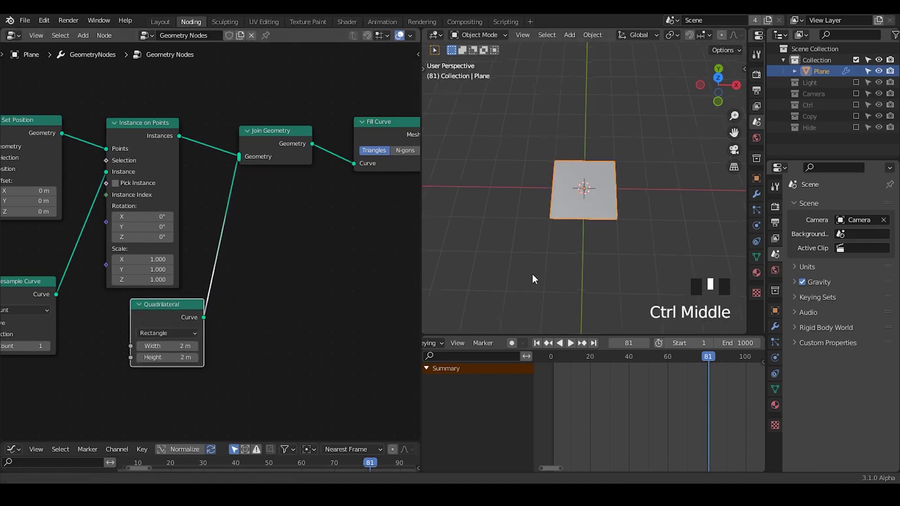
Switch the viewport to wireframe display and play the animation to check the filled mesh, and stop it.
middle_click_drag(535, 261, 533, 220, "ctrl")
key("z")
left_click(496, 192)
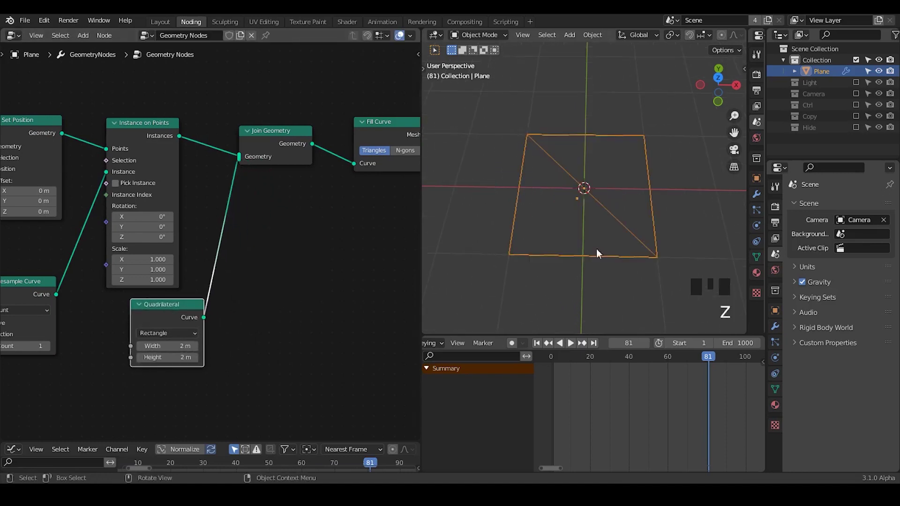
left_click(558, 343)
left_click(572, 343)
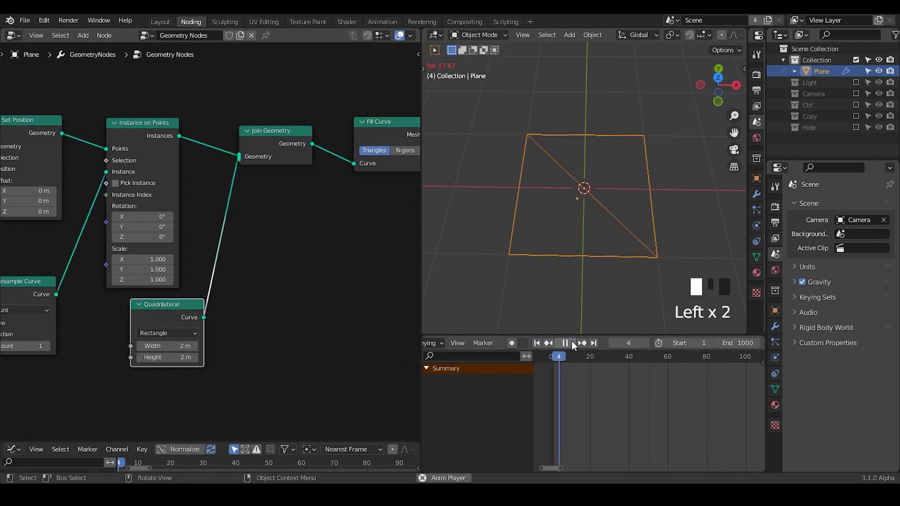
left_click(572, 343)
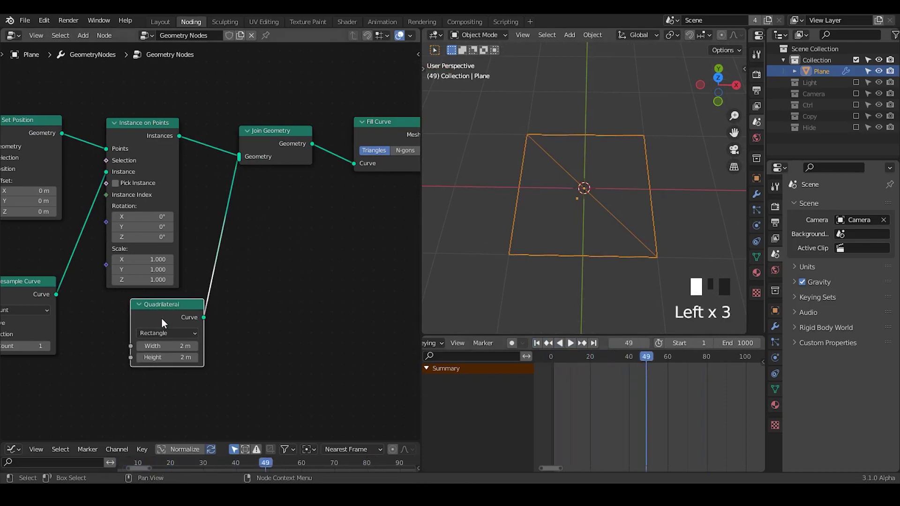
Insert a Realize Instances node between Instance on Points and Join Geometry.
left_click_drag(161, 319, 150, 316)
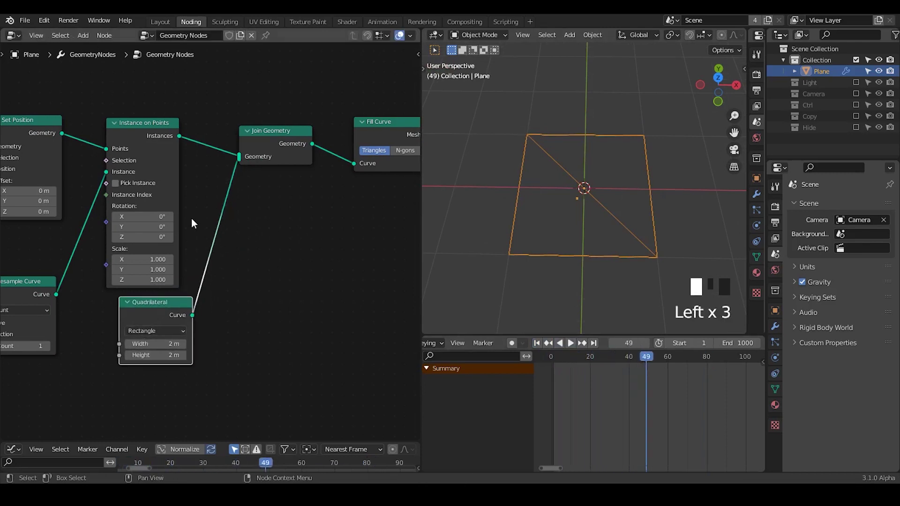
key("ctrl+a")
type("realize")
key("Return")
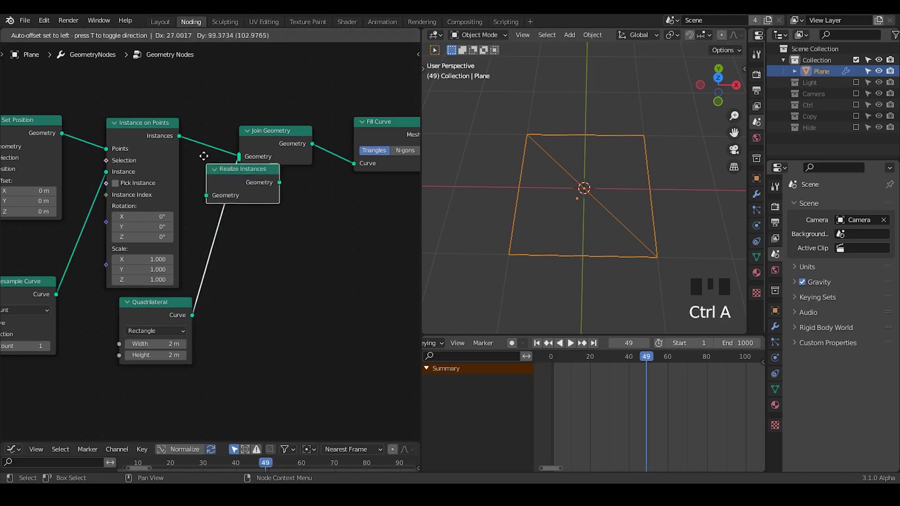
left_click(187, 125)
Play the animation from the first frame to check how the triangulated mesh changes, and stop it.
middle_click_drag(607, 192, 584, 206, "ctrl")
left_click(538, 344)
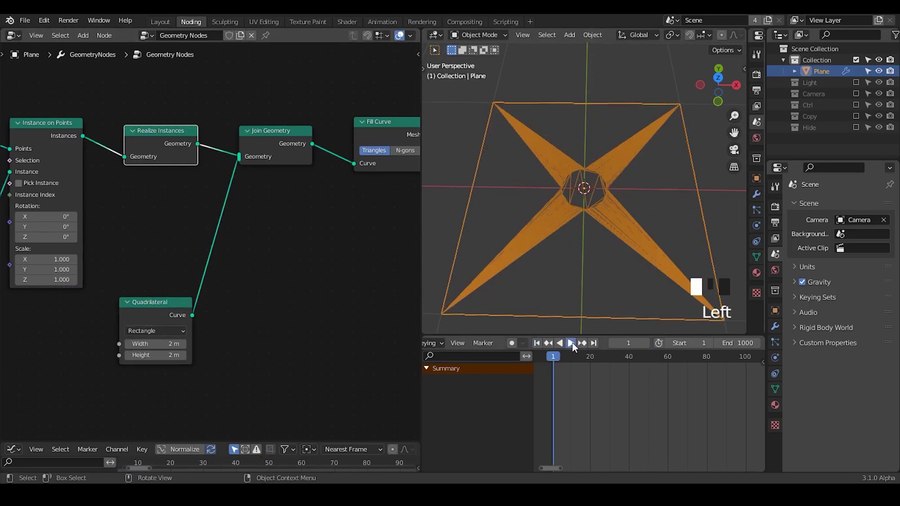
left_click(572, 343)
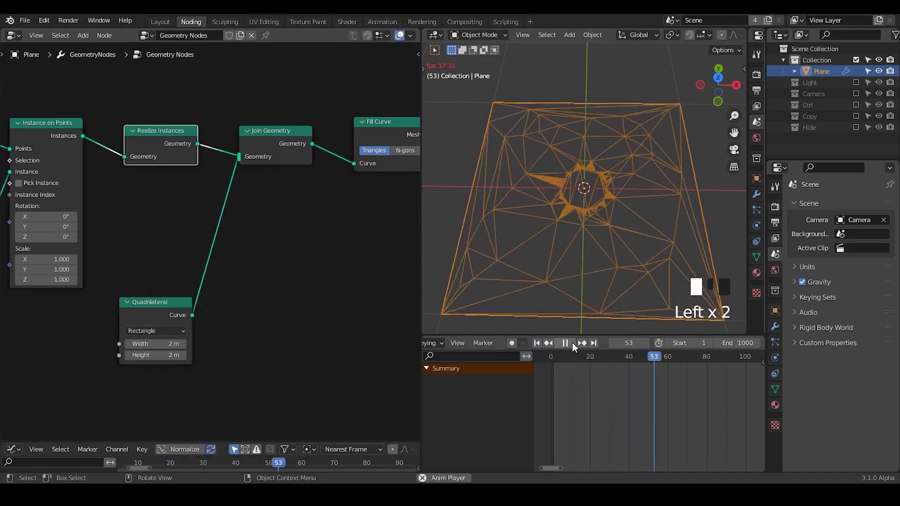
left_click(572, 342)
Move Group Output further along and insert a Dual Mesh node after Fill Curve.
middle_click_drag(285, 217, 185, 230)
middle_click_drag(588, 201, 587, 221)
middle_click_drag(317, 218, 239, 216)
left_click_drag(343, 147, 431, 137)
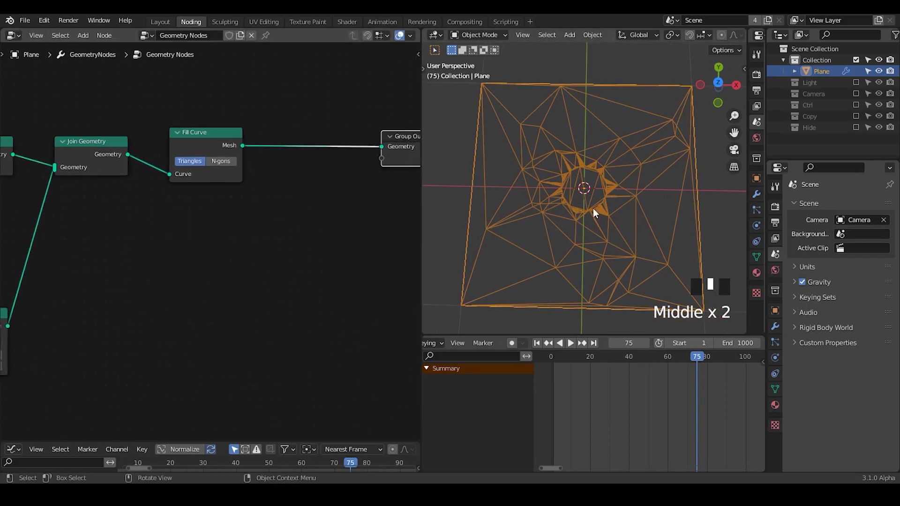
key("ctrl+a")
type("dual")
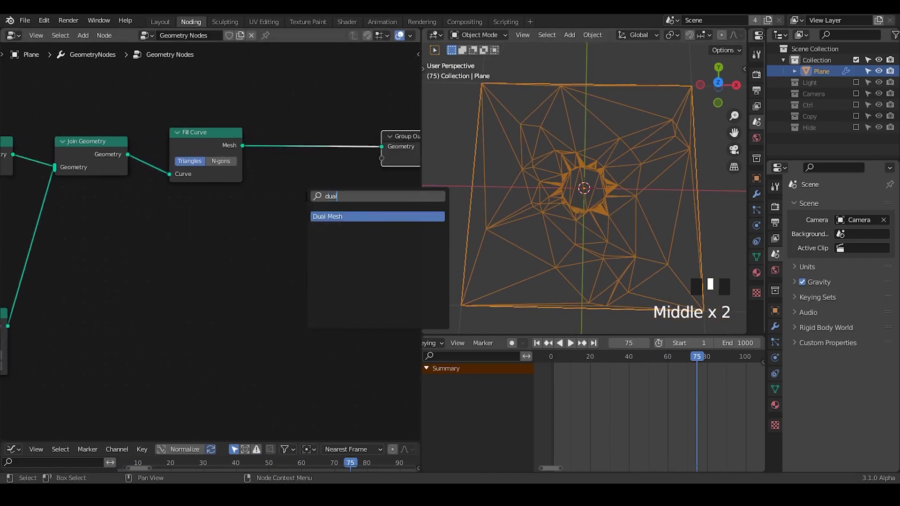
key("Return")
left_click(267, 123)
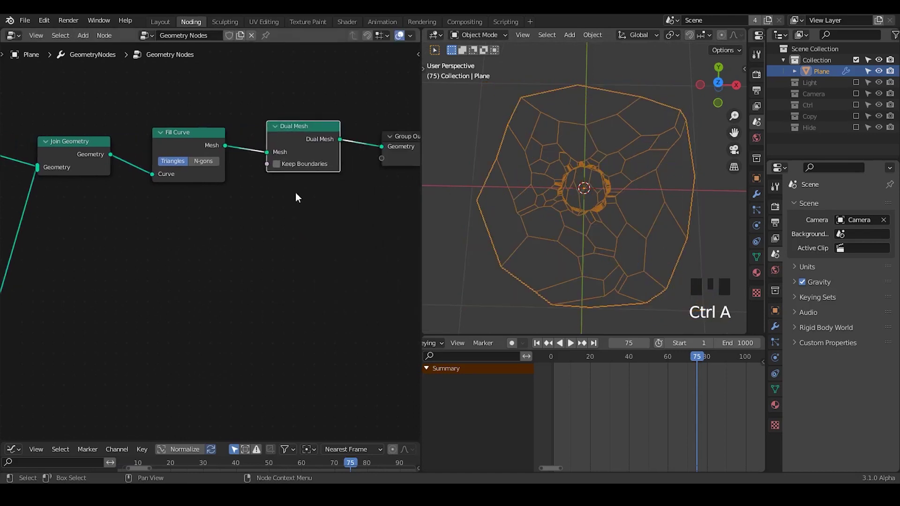
Toggle Keep Boundaries on the Dual Mesh node to compare both outlines, leaving it off.
left_click(291, 164)
left_click(290, 164)
left_click(290, 164)
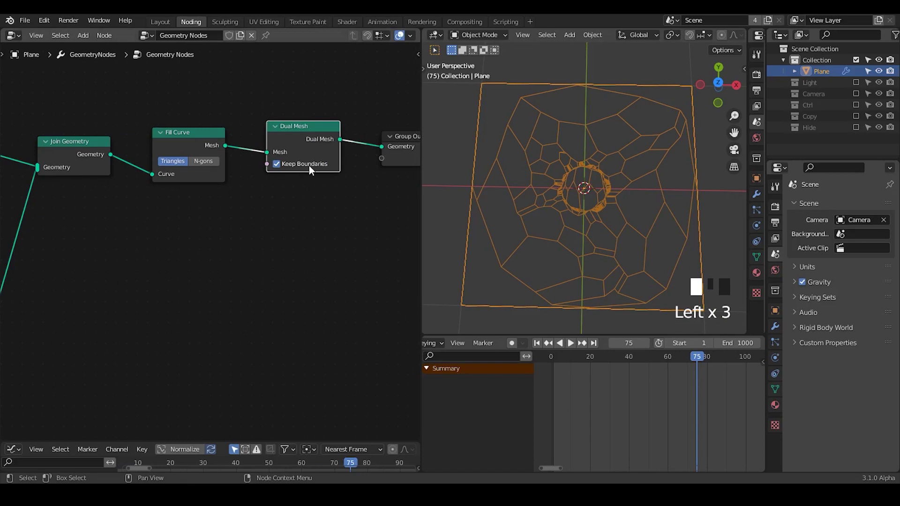
left_click(290, 164)
key("z")
key("z")
mouse_move(632, 173)
middle_mouse_down()
mouse_move(608, 233)
mouse_move(617, 192)
mouse_move(610, 169)
middle_mouse_up()
key("z")
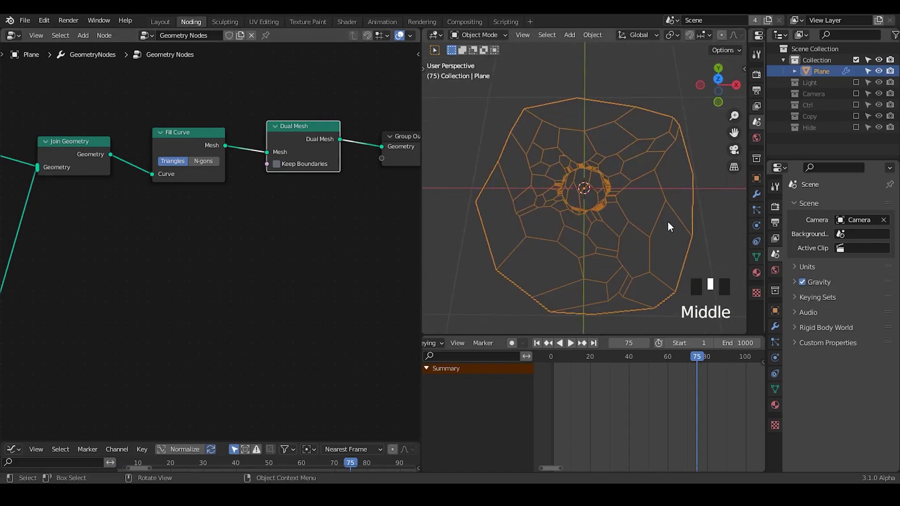
double_click(217, 249)
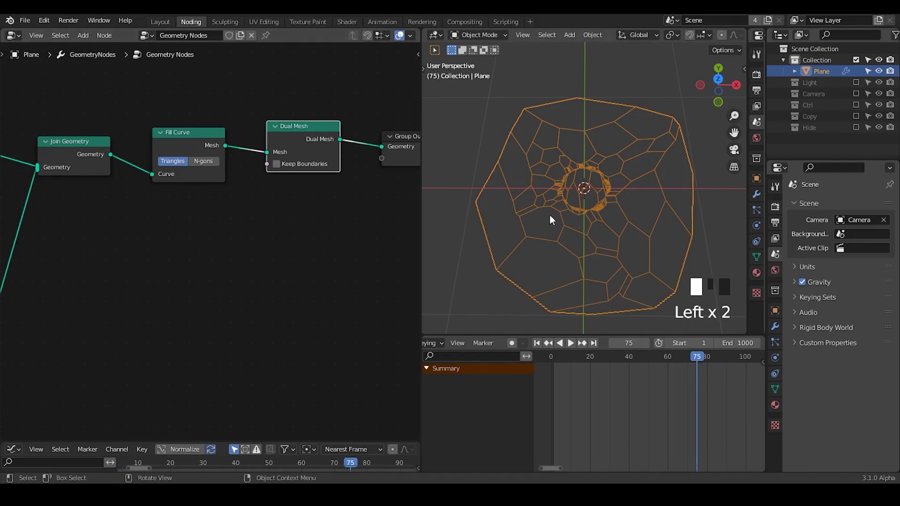
Insert a Delete Geometry node between Set Position and Instance on Points.
middle_click_drag(576, 246, 577, 196, "ctrl")
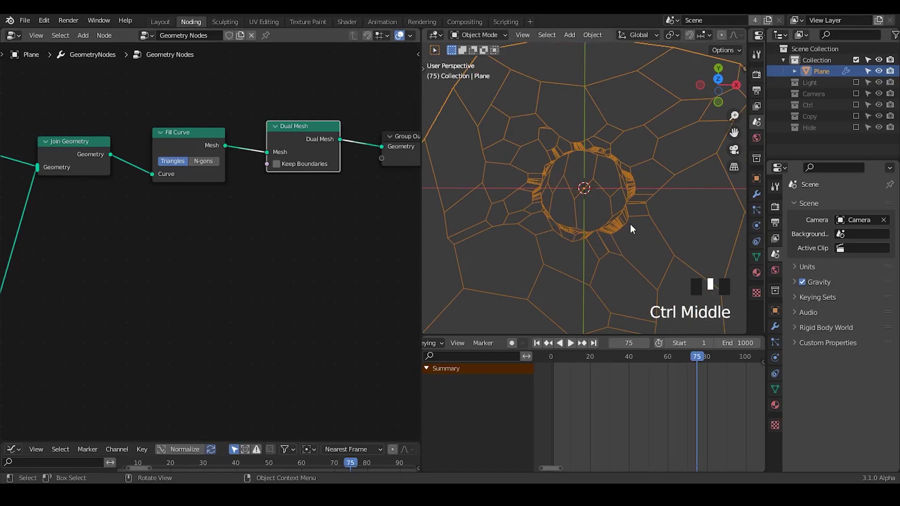
middle_click_drag(4, 251, 292, 211)
middle_click_drag(7, 216, 333, 215)
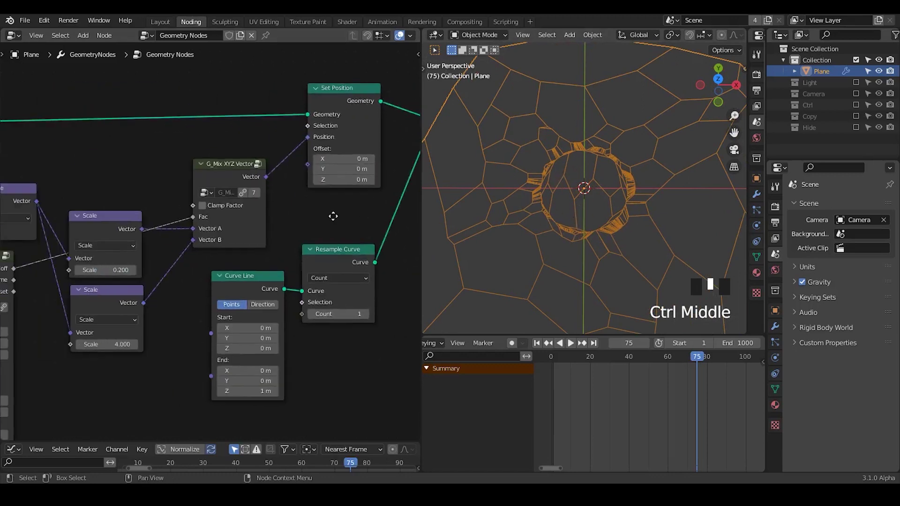
middle_click_drag(230, 237, 161, 233, "ctrl")
middle_click_drag(146, 229, 85, 233)
key("ctrl+a")
type("delete")
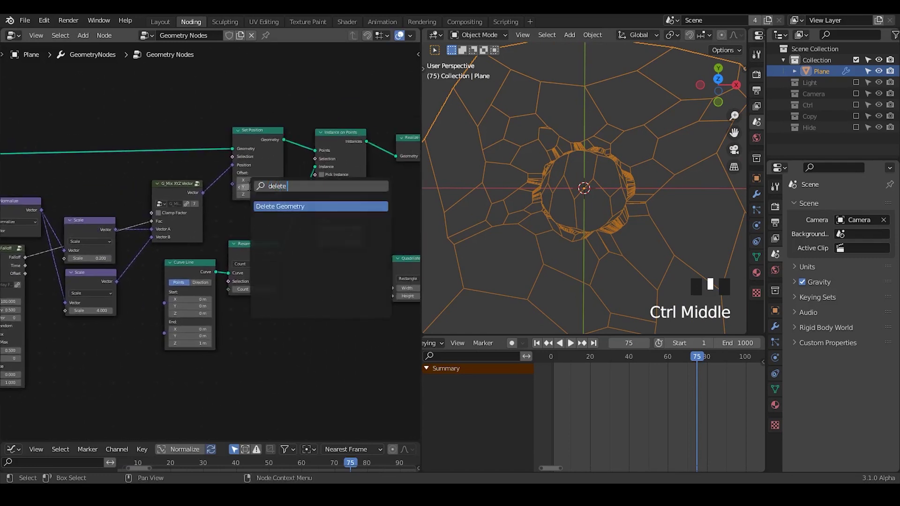
key("Return")
left_click(258, 157)
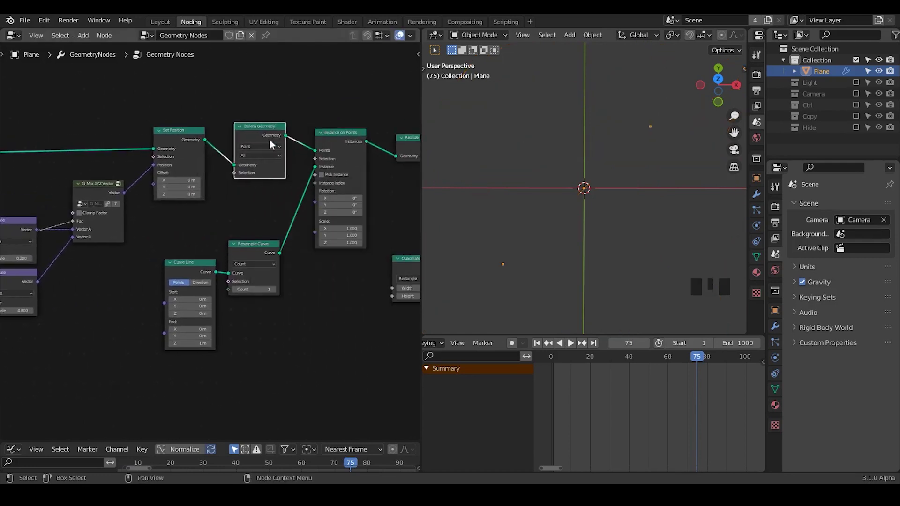
Add a Compare node below G_Mix XYZ Vector and set its Float comparison to Equal.
middle_click_drag(239, 224, 281, 198)
scroll(191, 253, "up", 2)
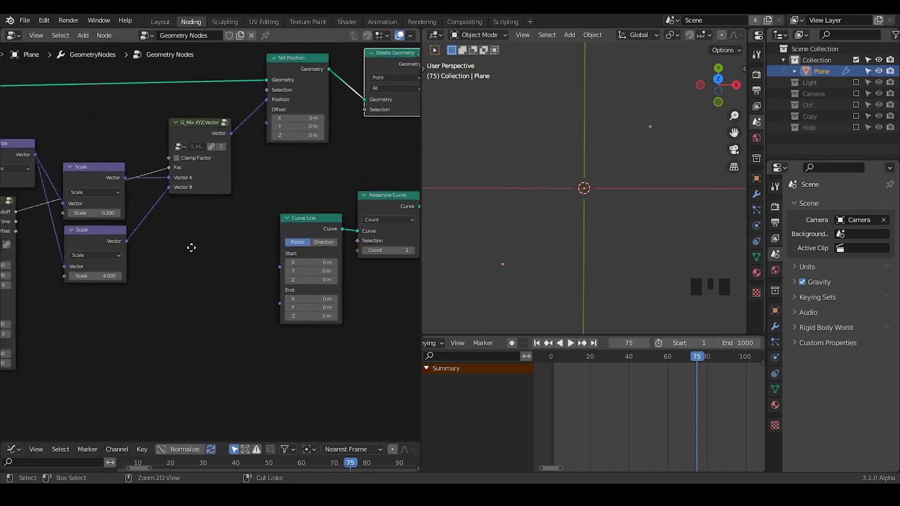
key("ctrl+a")
type("float")
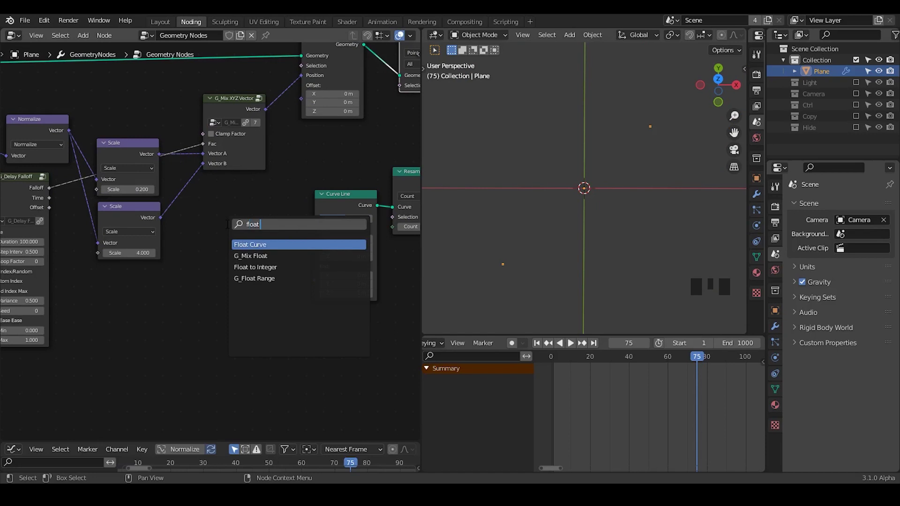
key("Down")
key("Down")
key("Up")
key("Up")
key("ctrl+a")
type("compar")
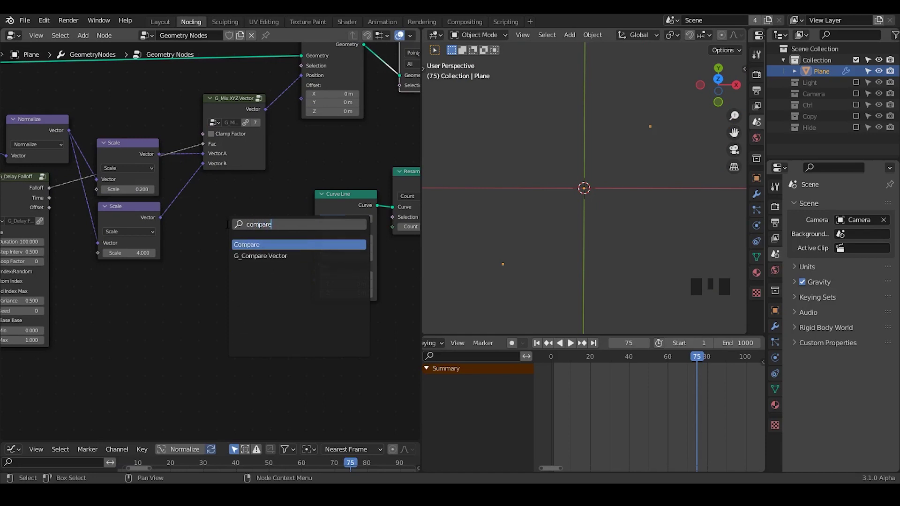
key("Return")
left_click(216, 198)
middle_click_drag(236, 211, 298, 188)
left_click(294, 215)
left_click(303, 263)
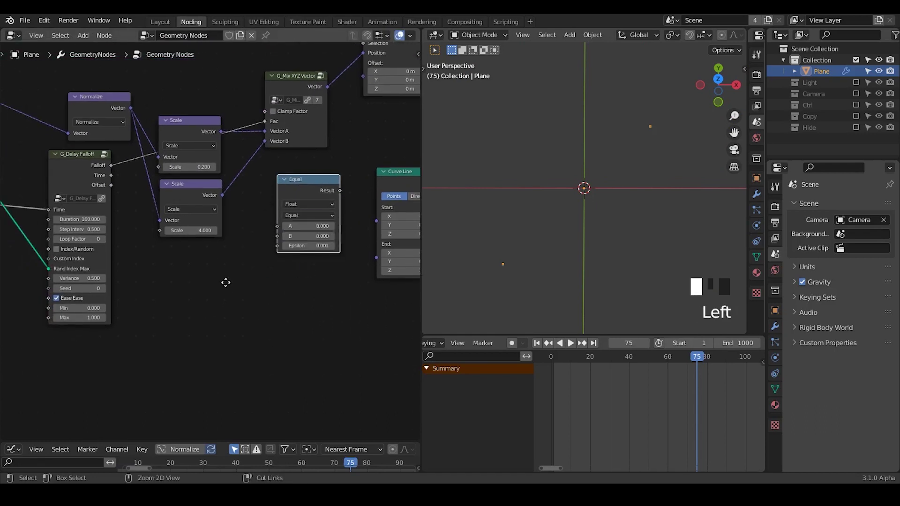
Connect G_Delay Falloff's Falloff to input A of the Equal node, and its Result to Delete Geometry's Selection.
middle_click_drag(225, 283, 208, 255, "ctrl")
left_click_drag(58, 159, 57, 174)
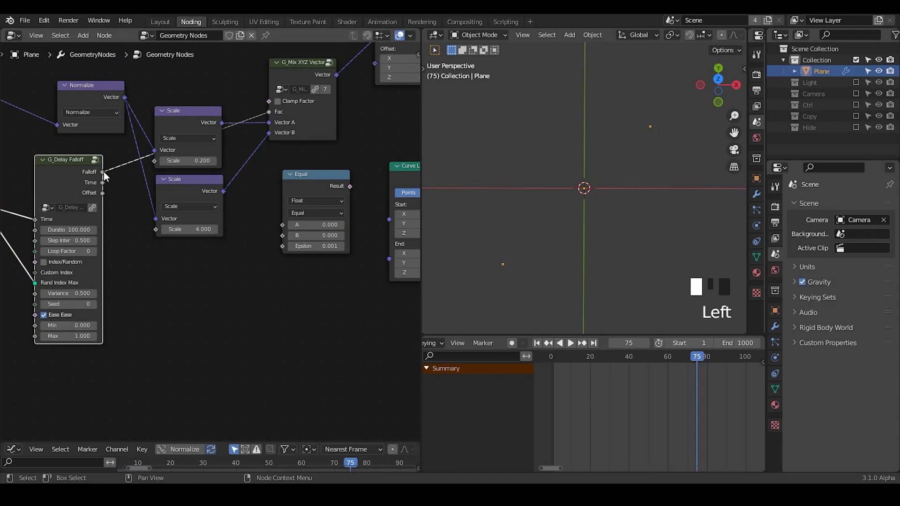
left_click_drag(103, 172, 282, 225)
middle_click_drag(270, 282, 110, 352)
left_click_drag(183, 257, 318, 119)
Play the animation from the first frame to check the mesh with the deleted points, and stop it.
middle_click_drag(625, 167, 618, 240, "ctrl")
left_click(538, 342)
left_click(569, 343)
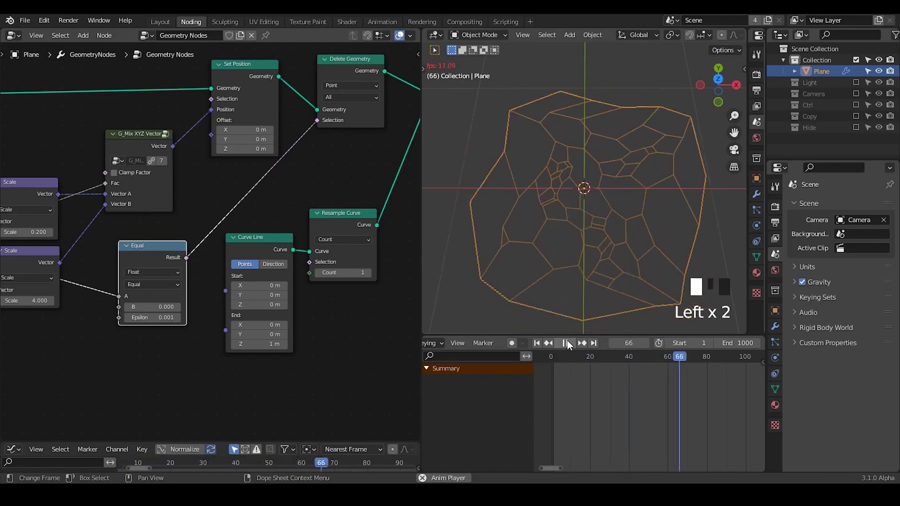
left_click(567, 343)
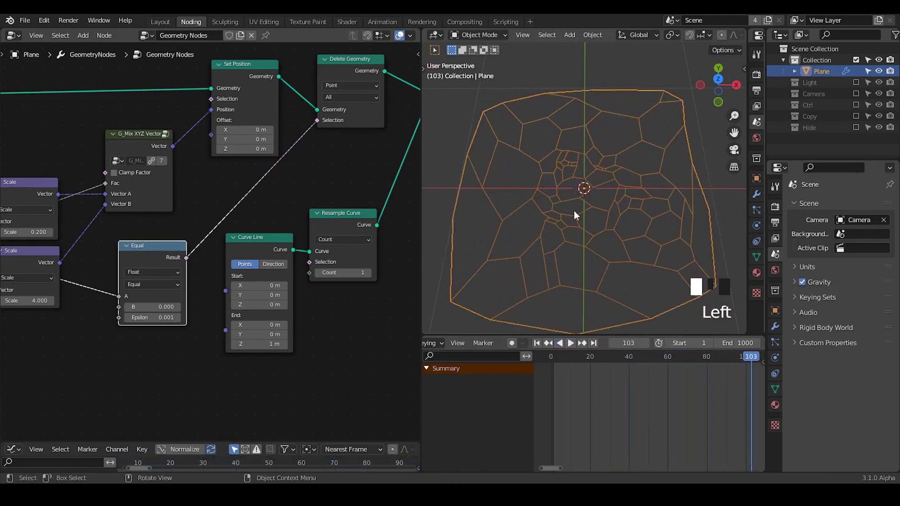
Collapse the second Scale node and set G_Delay Falloff's Duration to 500.
middle_click_drag(10, 254, 218, 173)
left_click(207, 170)
left_click_drag(97, 166, 97, 176)
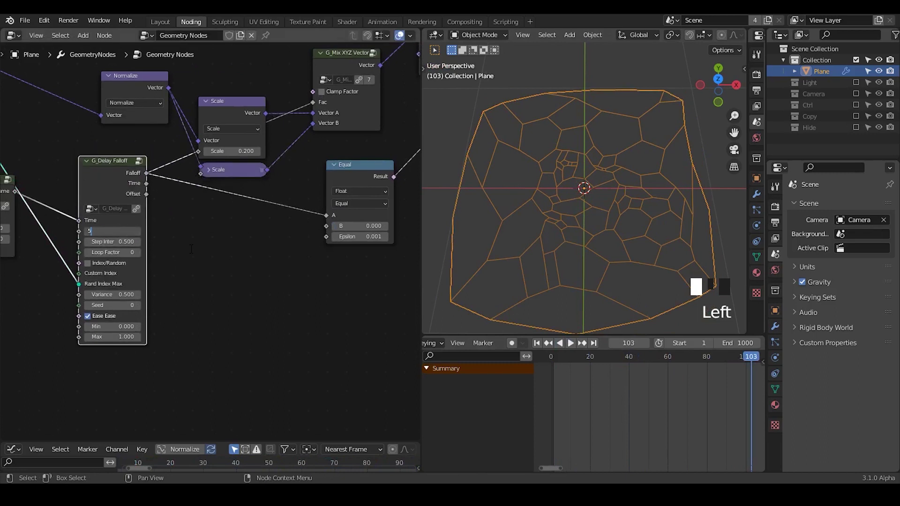
key("Return")
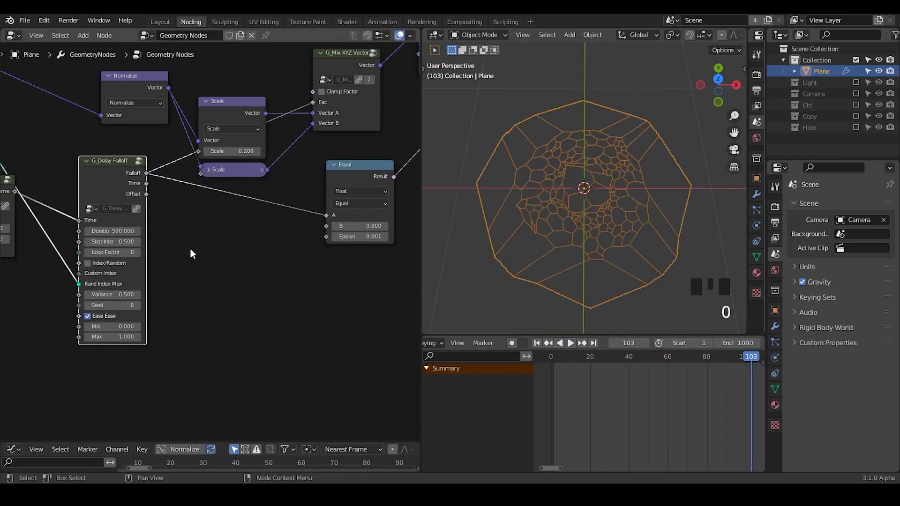
Replay the animation from the first frame to check the cell growth with the longer duration, and stop it.
left_click(537, 343)
left_click(569, 343)
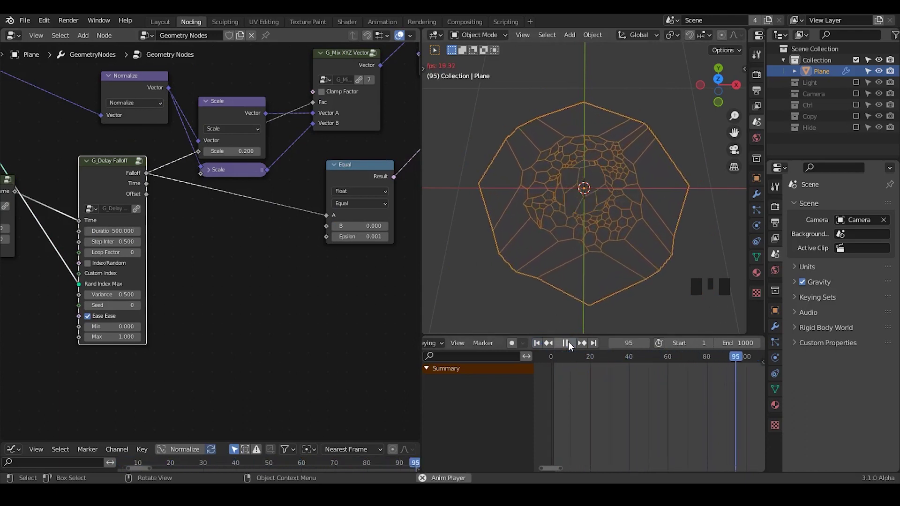
left_click(568, 343)
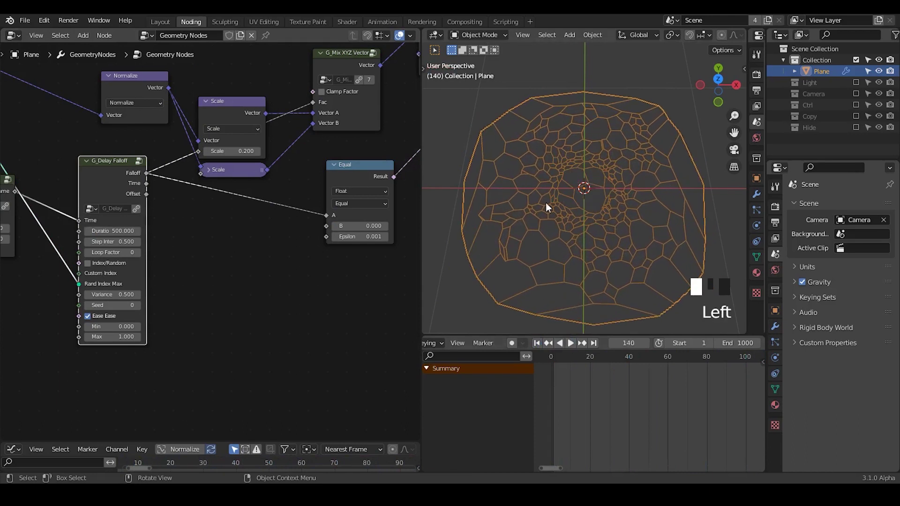
Switch the 3D viewport to solid shading and tilt the view of the mesh.
middle_click_drag(196, 263, 2, 302)
scroll(213, 281, "down", 5)
middle_click_drag(287, 236, 100, 266)
scroll(290, 241, "up", 4)
key("z")
left_click(693, 123)
middle_click_drag(592, 205, 598, 179)
Insert a G_Attribute Mesh node between Dual Mesh and Group Output, and enable its Split Edge option.
middle_click_drag(279, 227, 184, 217)
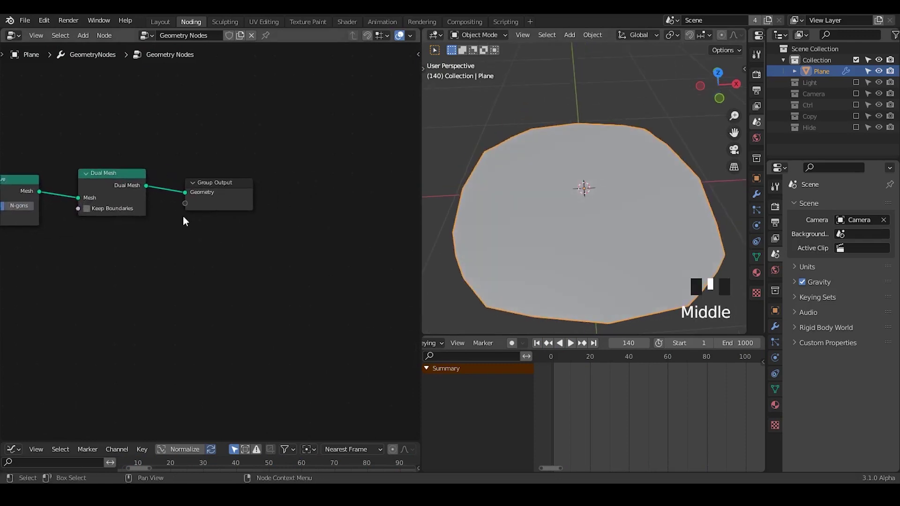
left_click_drag(221, 202, 370, 187)
key("shift+a")
type("a")
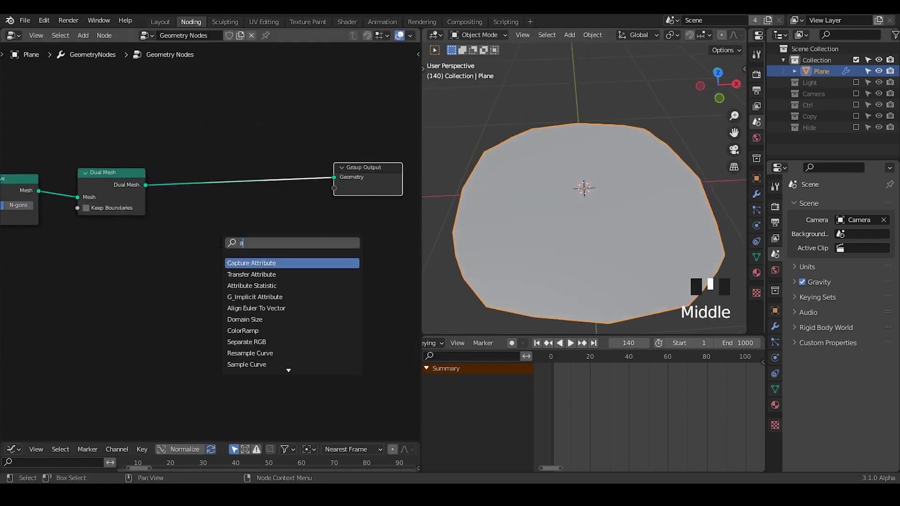
type("ttribute")
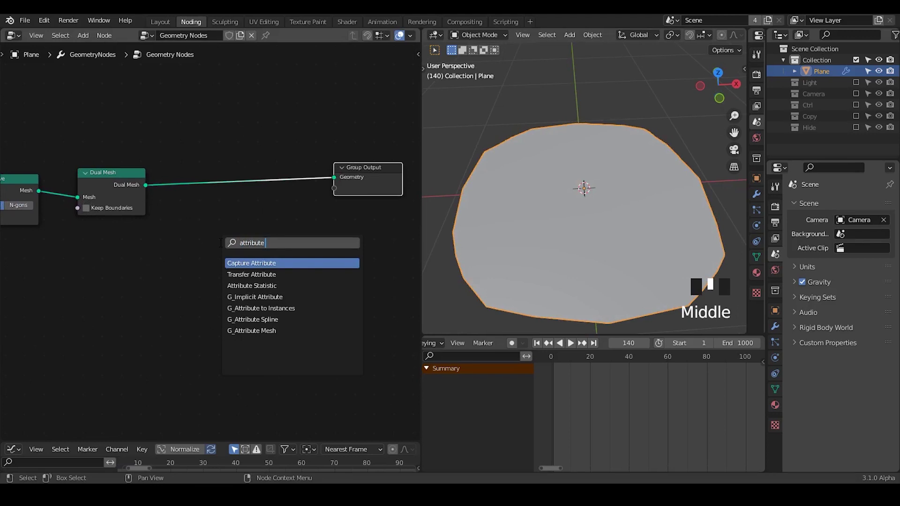
type("mesh")
key("Return")
left_click(212, 201)
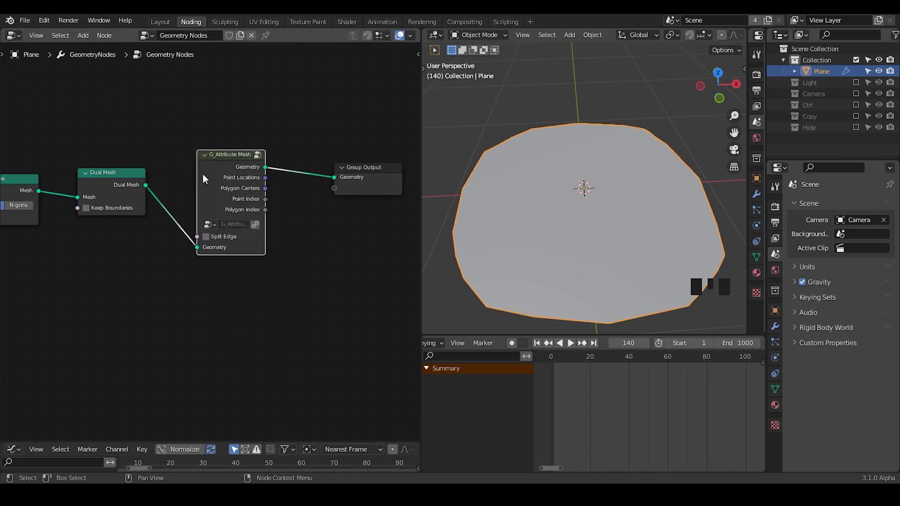
left_click(210, 237)
Insert a Set Position node between G_Attribute Mesh and Group Output, widening the node editor and spacing the nodes apart.
middle_click_drag(247, 257, 129, 234)
left_click_drag(246, 157, 410, 154)
key("ctrl+a")
type("set pos")
key("Return")
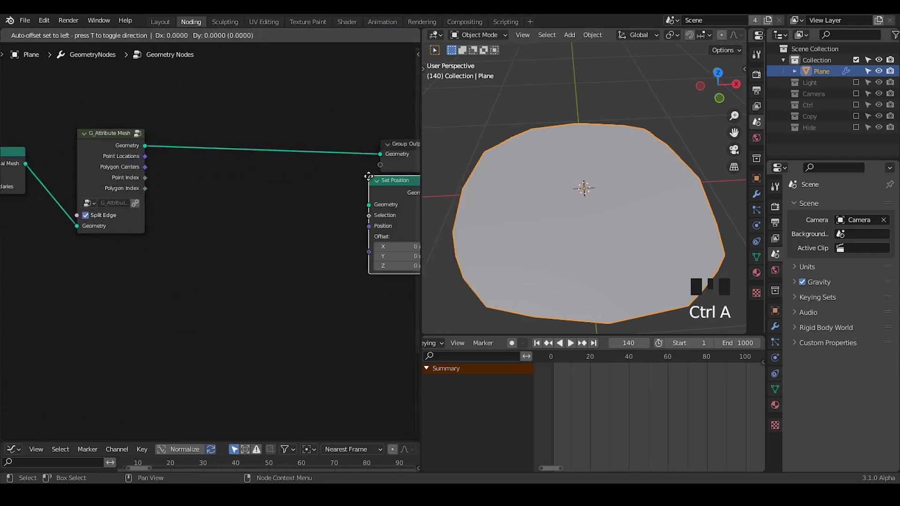
left_click(305, 124)
left_click_drag(422, 145, 514, 145)
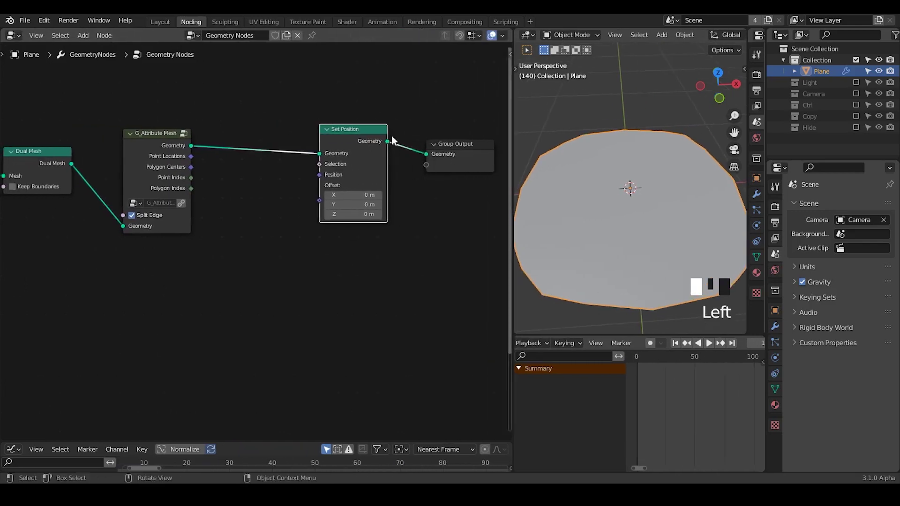
left_click_drag(346, 135, 369, 136)
middle_click_drag(336, 201, 270, 184)
left_click_drag(400, 89, 291, 198)
key("g")
left_click(380, 197)
left_click(300, 207)
Add a MixRGB node taking Point Locations as Color1 and Polygon Centers as Color2, and connect its Color to Set Position's Position.
key("ctrl+a")
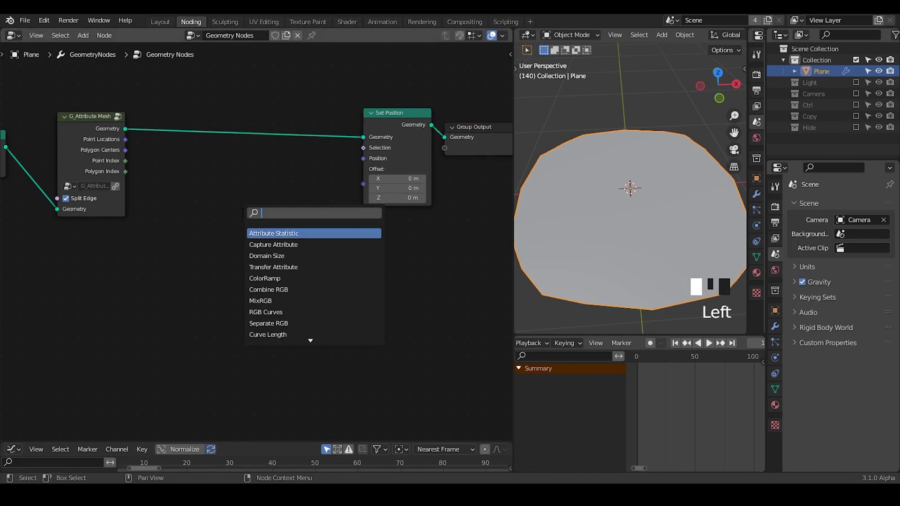
type("mix")
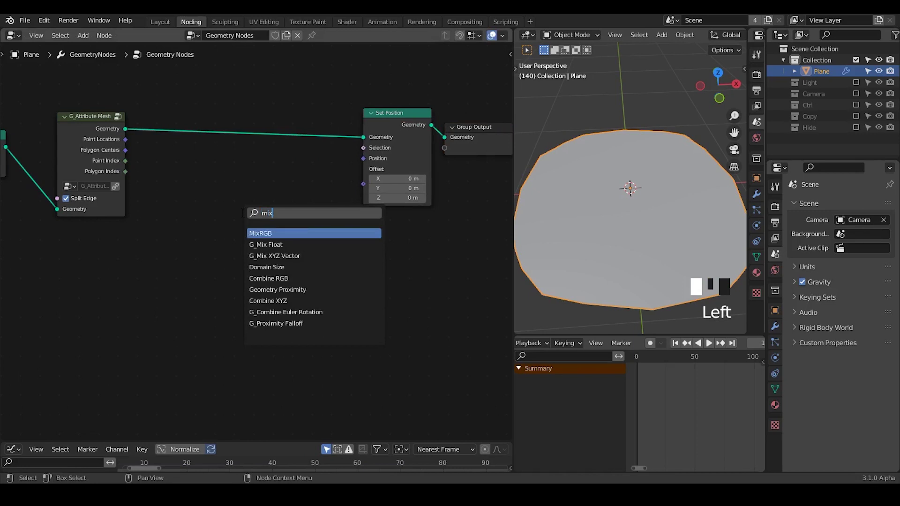
key("Return")
left_click(253, 157)
left_click_drag(125, 139, 254, 233)
left_click_drag(322, 174, 363, 159)
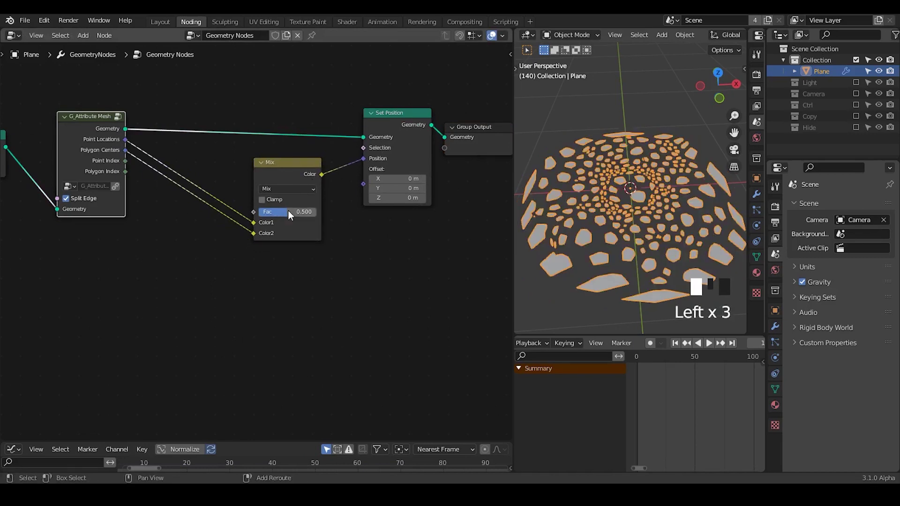
Reduce the Mix node's Fac to 0.074 for narrow gaps between cells, and deselect the mesh.
mouse_move(271, 212)
left_mouse_down("shift")
mouse_move(250, 213)
mouse_move(265, 212)
left_mouse_up("shift")
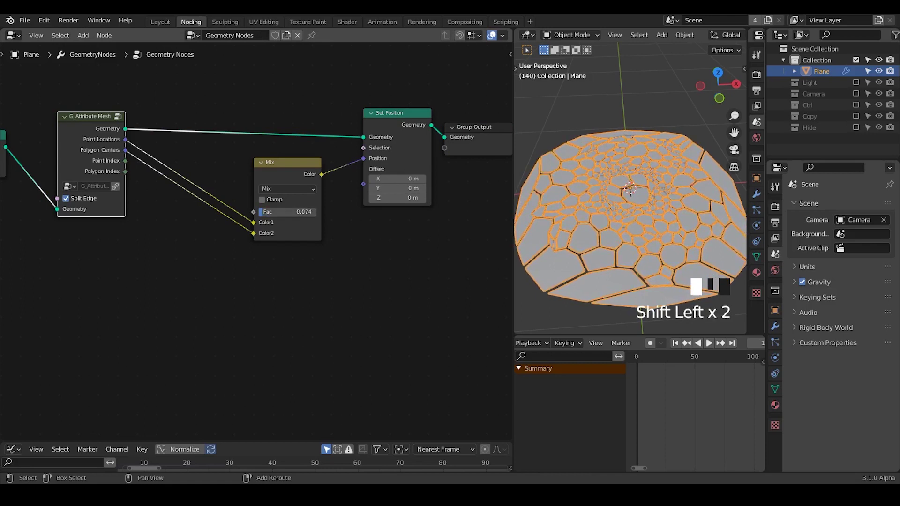
double_click(611, 116)
key("z")
key("Escape")
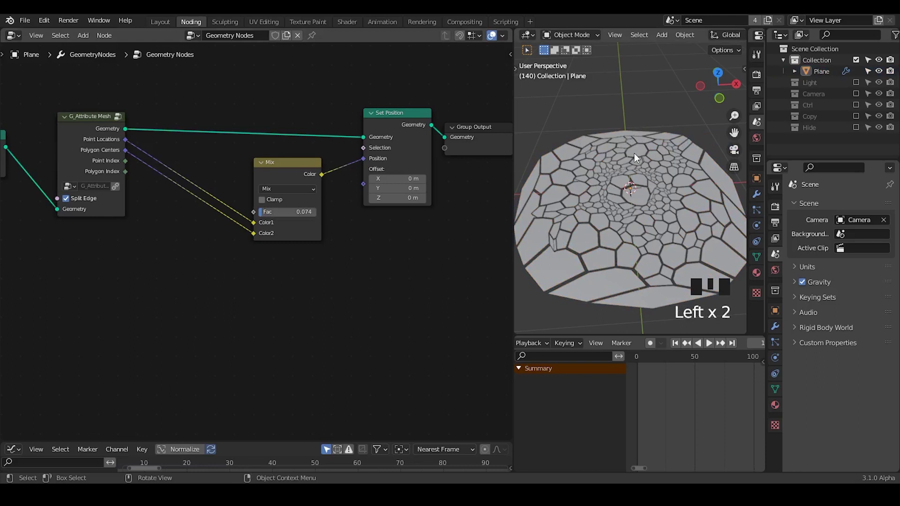
Move Group Output further away from Set Position.
middle_click_drag(336, 244, 242, 244)
left_click_drag(377, 137, 452, 135)
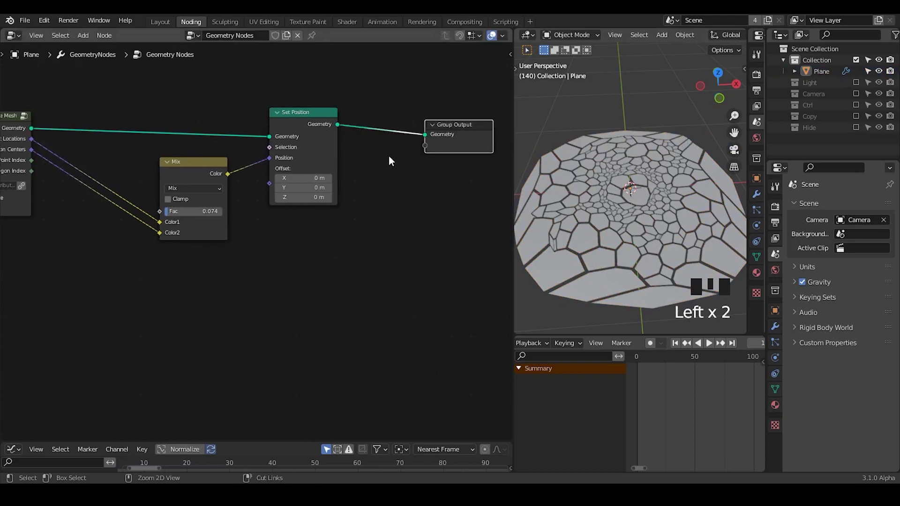
key("shift+a")
key("s")
key("Escape")
Add a G_Proximity Falloff node below the Mix node and connect Polygon Centers to its Custom Vector.
middle_click_drag(292, 204, 403, 172)
left_click_drag(287, 131, 243, 126)
key("shift+a")
type("snoise")
key("BackSpace")
key("BackSpace")
key("BackSpace")
key("BackSpace")
key("BackSpace")
type("proxi")
key("Down")
key("Return")
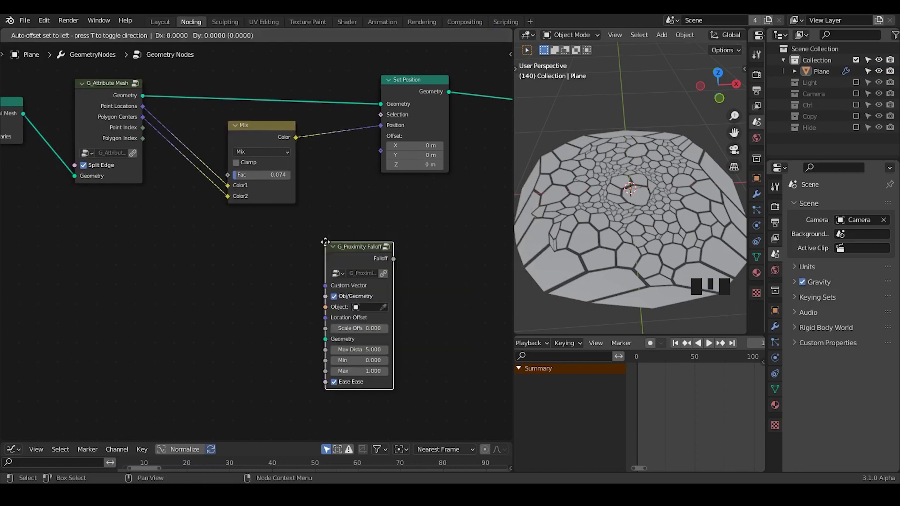
left_click(219, 224)
left_click_drag(142, 125, 214, 261)
Add a Combine XYZ node, connecting the proximity Falloff to its Z and its Vector to Set Position's Offset.
key("shift+a")
type("s")
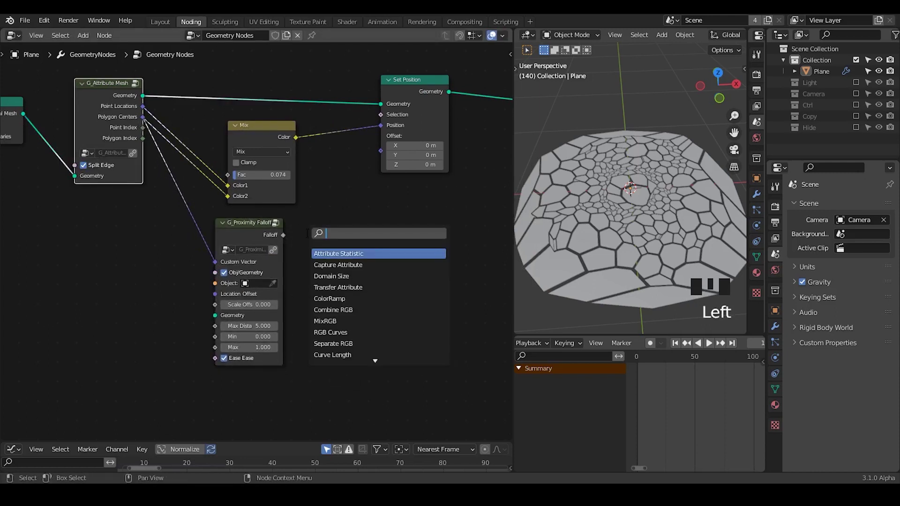
type("combine")
key("Down")
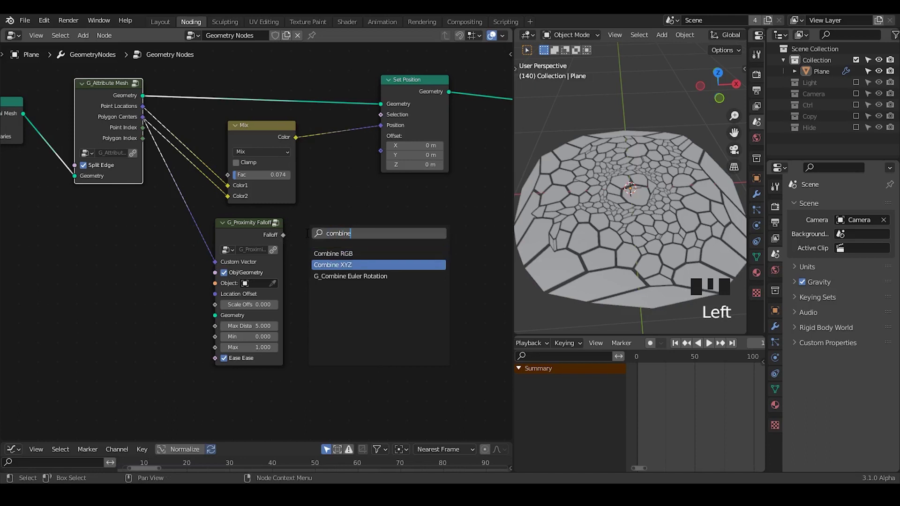
key("Return")
left_click(323, 202)
left_click_drag(283, 235, 324, 251)
left_click_drag(392, 218, 406, 193)
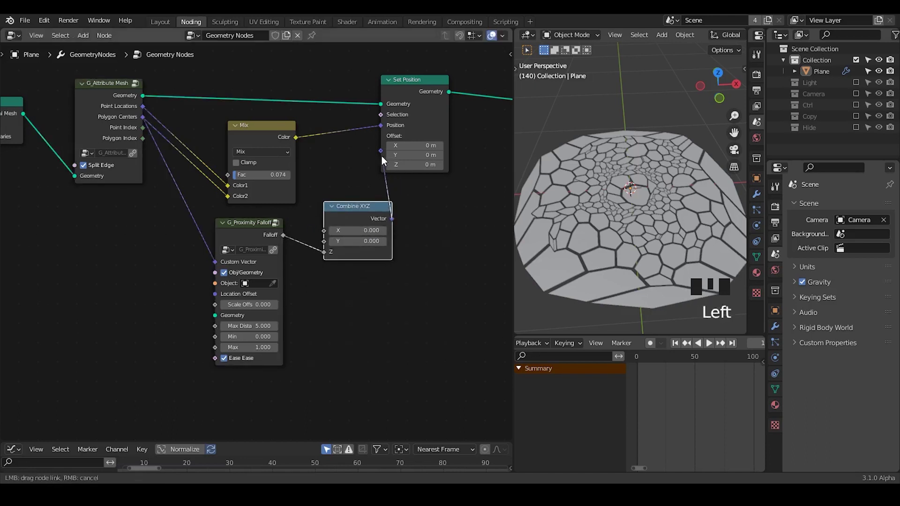
left_click_drag(382, 156, 381, 151)
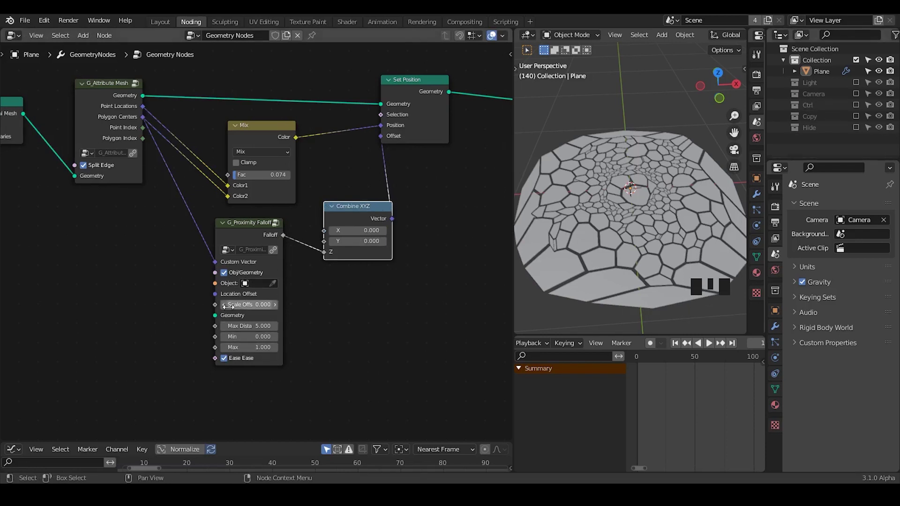
Set G_Proximity Falloff's Scale Offset to 1.000.
left_click(274, 304)
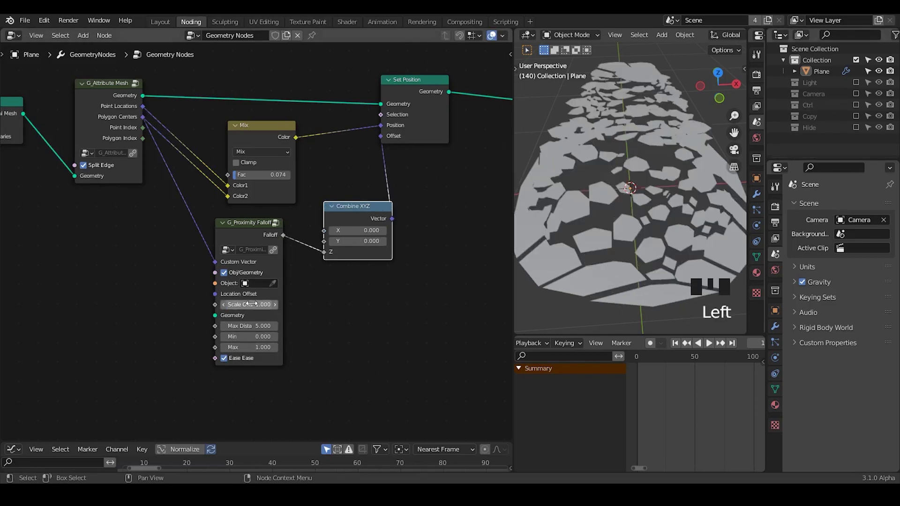
middle_click_drag(642, 210, 641, 189)
Move Combine XYZ, Set Position and the output nodes aside to make room after G_Proximity Falloff.
middle_click_drag(397, 263, 295, 303)
left_click_drag(476, 79, 192, 291)
left_click(321, 215)
left_click_drag(470, 85, 240, 314)
key("g")
key("x")
left_click(384, 302)
left_click(380, 311)
Insert a Float Curve node between G_Proximity Falloff and Combine XYZ's Z input, and reposition the falloff node.
middle_click_drag(276, 382, 316, 313)
key("shift+a")
type("float curve")
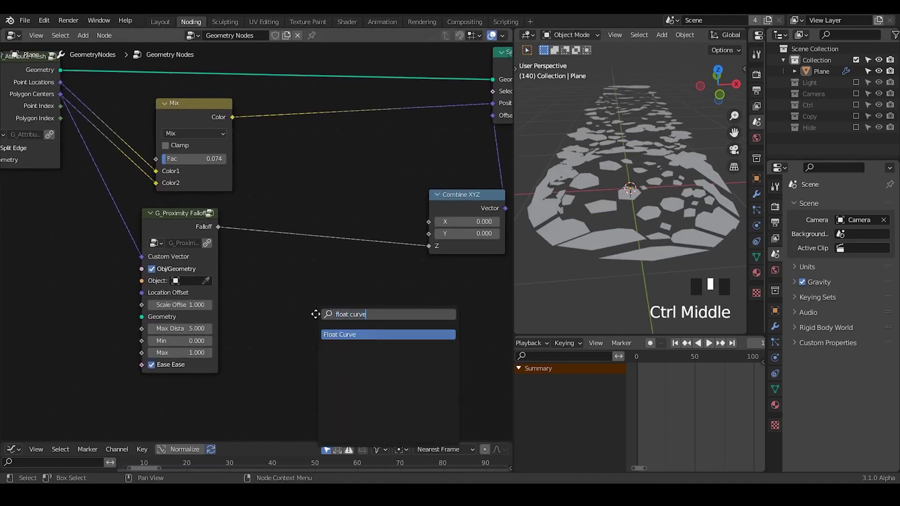
key("Return")
left_click(279, 191)
middle_click_drag(265, 299, 293, 259)
left_click_drag(196, 184, 173, 213)
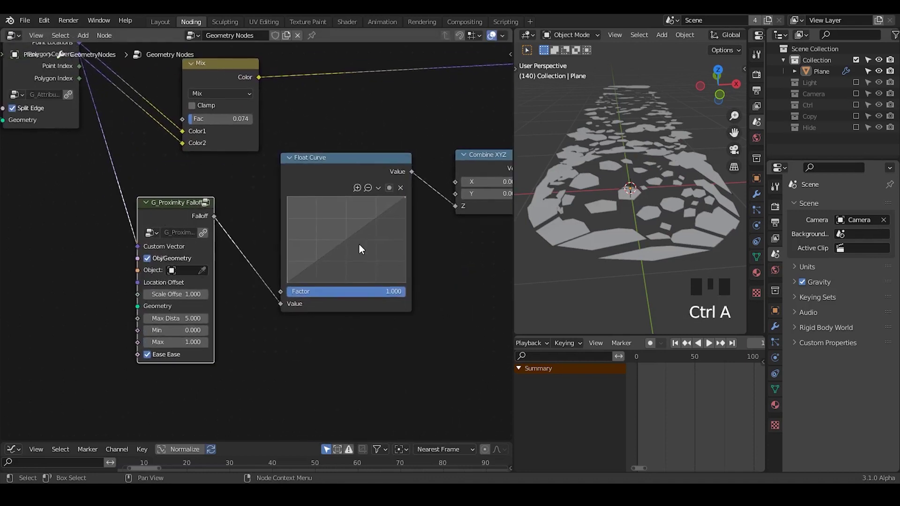
Bend the Float Curve down with a point at X 0.73636, Y 0.36250, and add an unconnected Math node set to Power.
left_click_drag(356, 240, 375, 251)
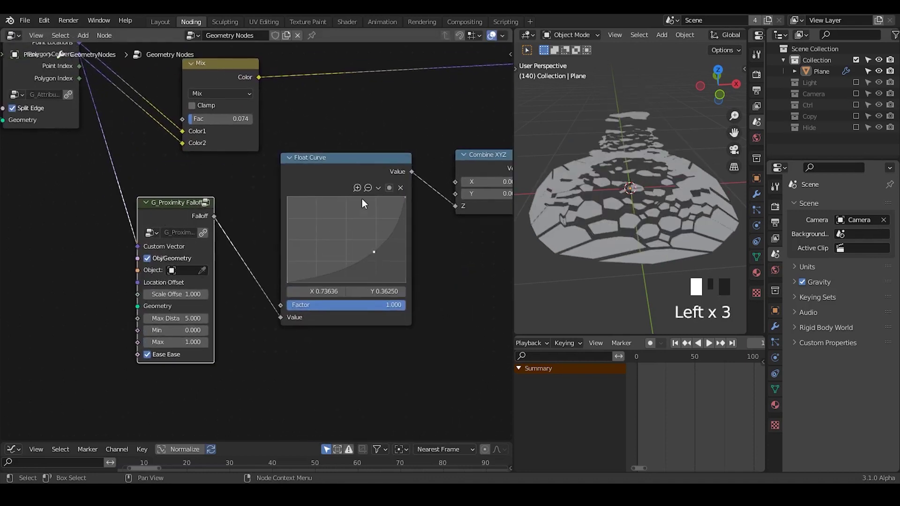
key("ctrl+a")
type("add")
key("Return")
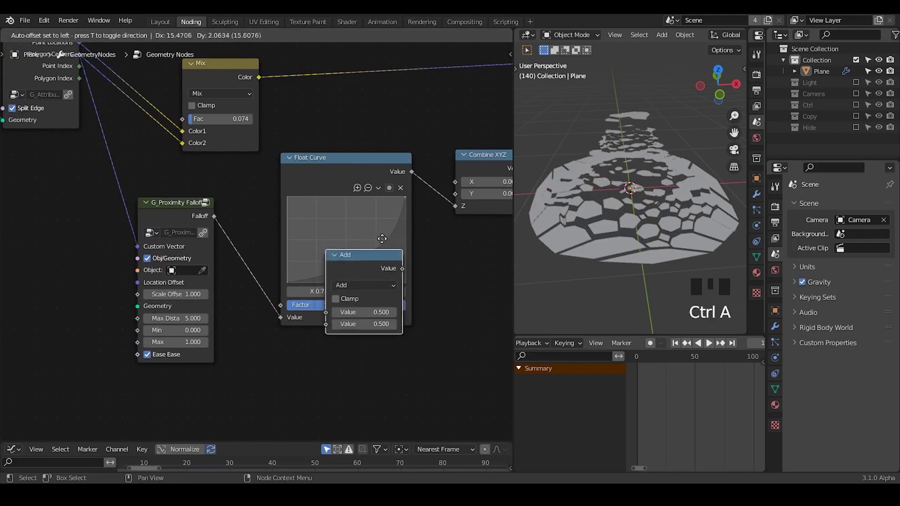
left_click(443, 243)
left_click(455, 260)
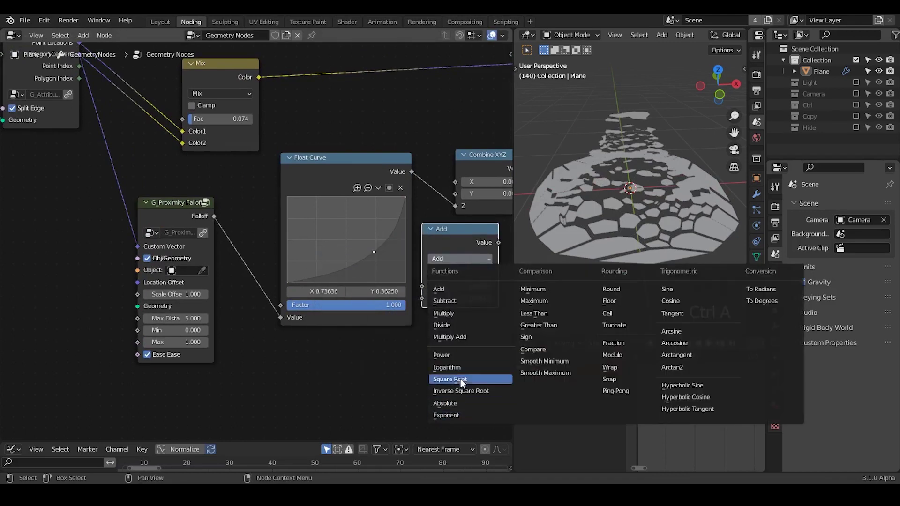
left_click(450, 355)
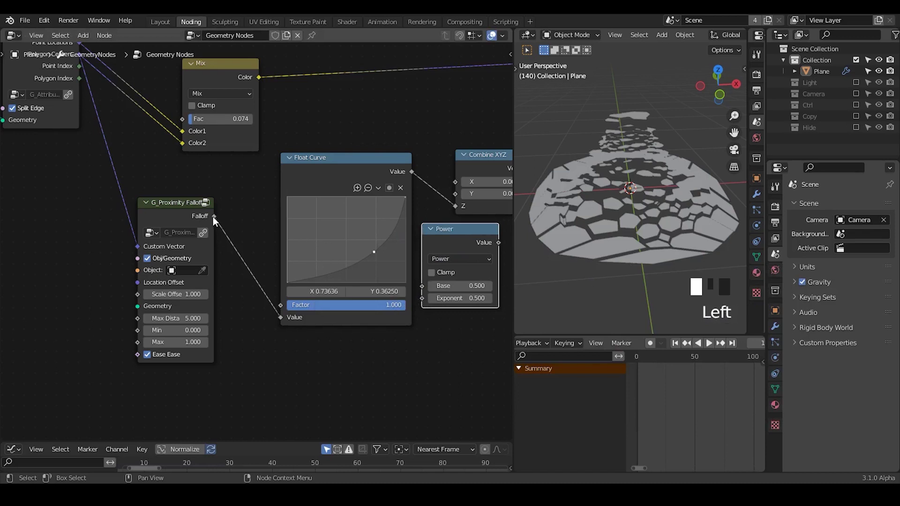
Steepen the Float Curve by moving its control point to X 0.85455, Y 0.18750.
left_click(379, 187)
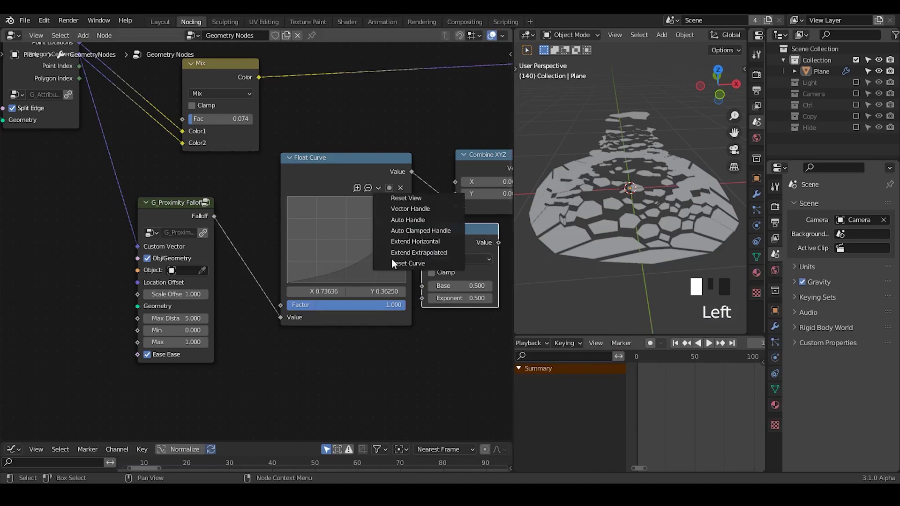
left_click(404, 230)
left_click_drag(379, 260, 388, 267)
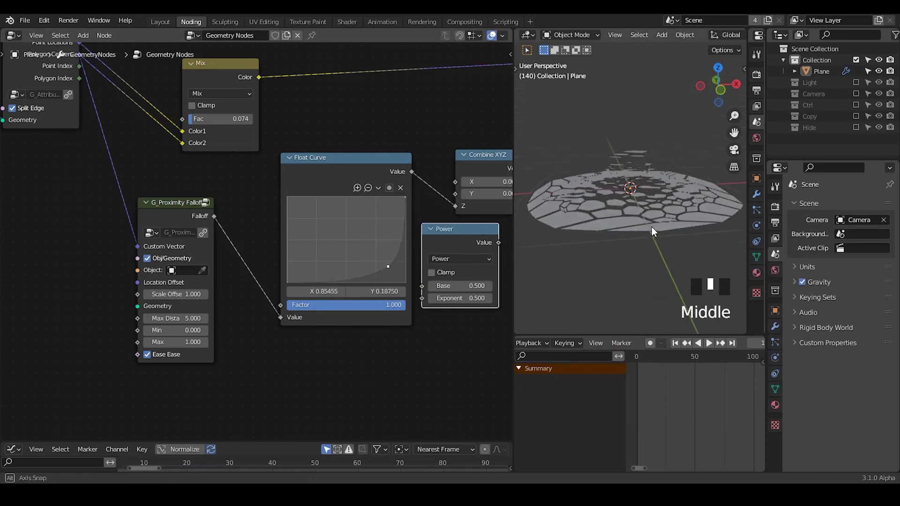
Add a Solidify modifier to the plane and set its thickness to 0.41 m.
middle_click_drag(652, 227, 737, 302)
left_click(775, 326)
left_click(826, 204)
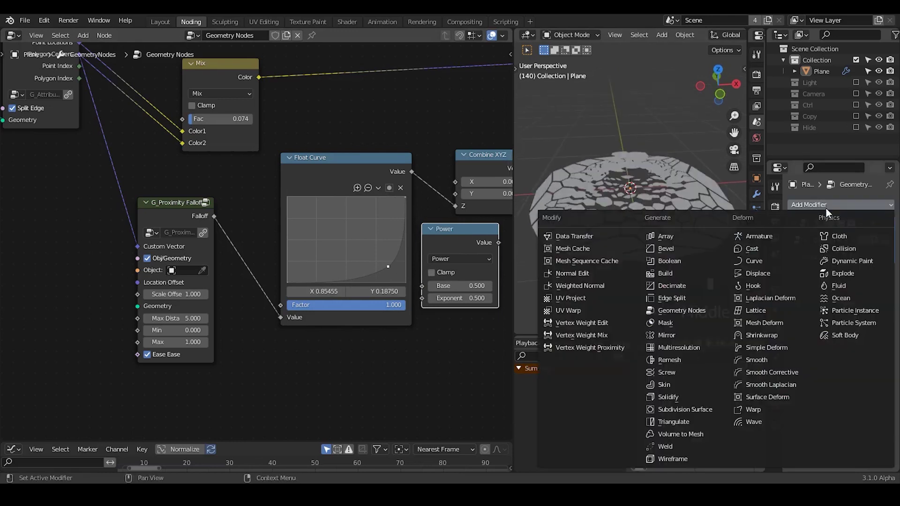
left_click(687, 397)
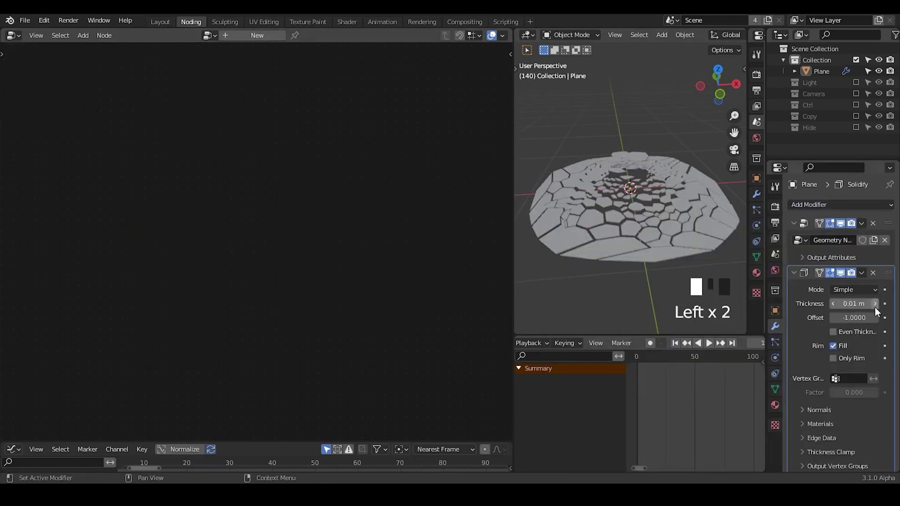
left_click_drag(875, 307, 853, 303)
middle_click_drag(663, 231, 662, 271)
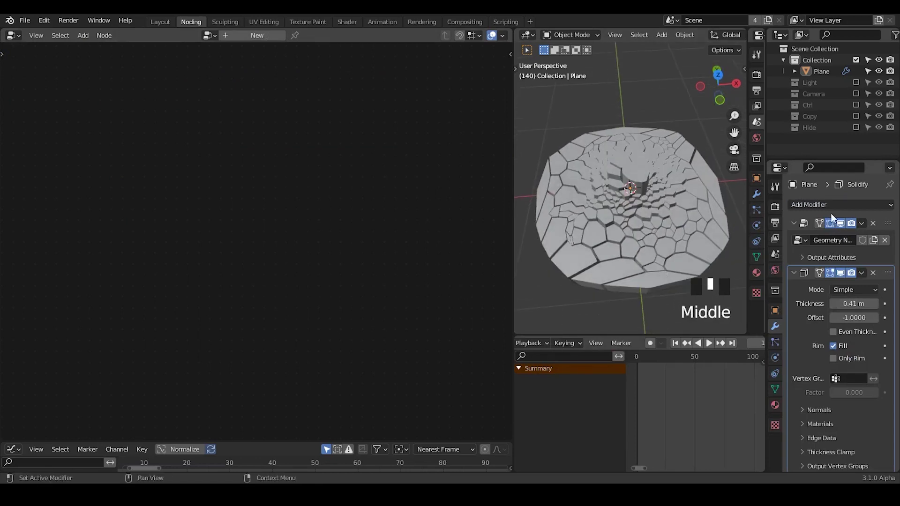
Add a Bevel modifier to the plane after the Solidify modifier.
left_click(831, 206)
left_click(662, 251)
middle_click_drag(658, 228, 643, 249, "ctrl")
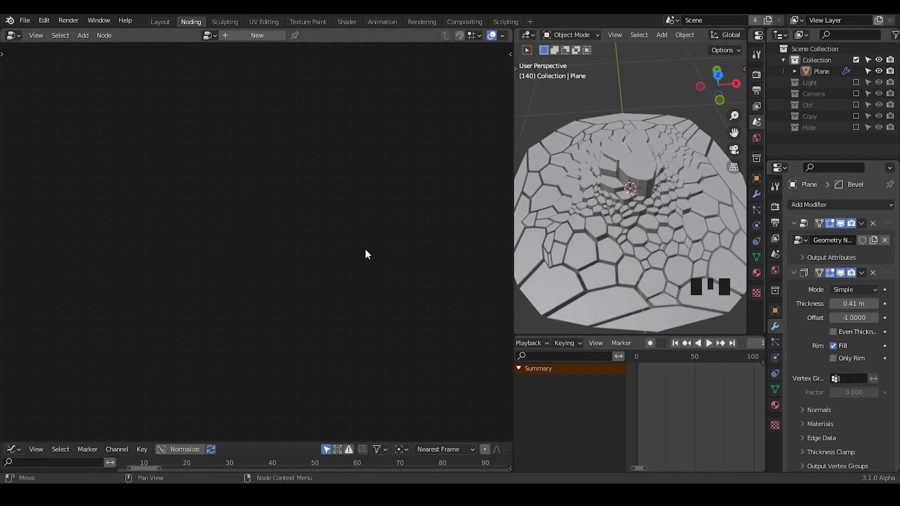
Make the plane's Geometry Nodes modifier active, collapse the Solidify settings, and pin the node tree in the node editor.
left_click(666, 184)
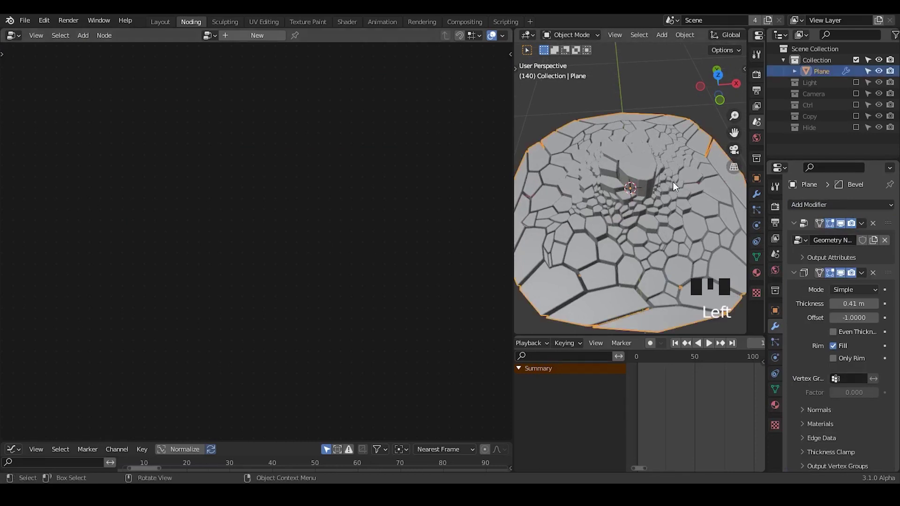
left_click(885, 225)
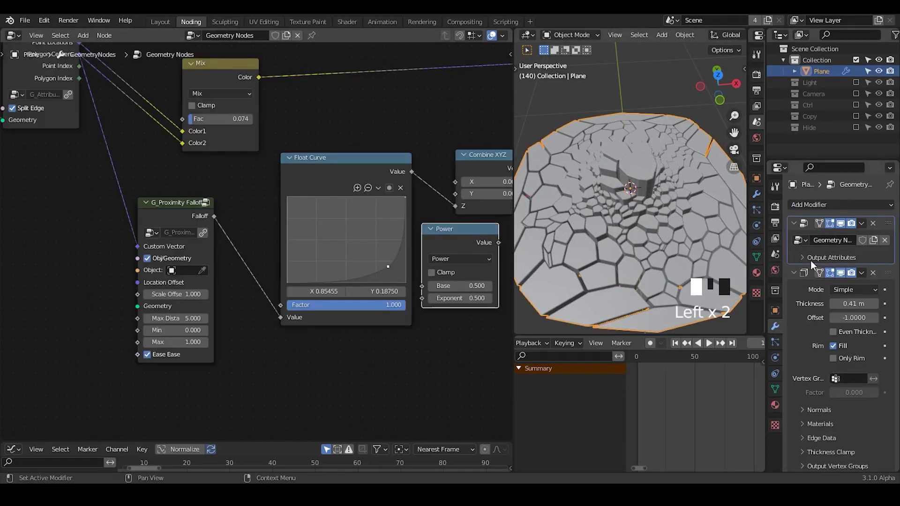
left_click(794, 272)
left_click(311, 35)
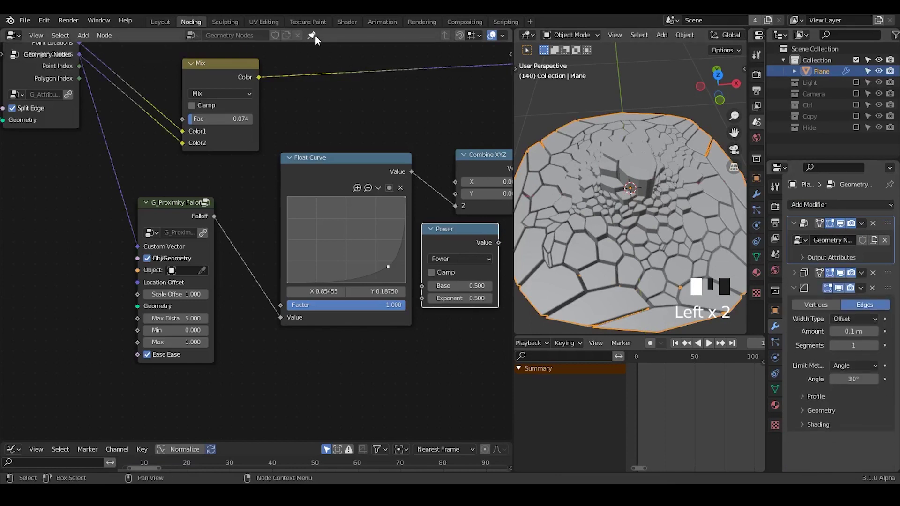
Connect the Falloff output of G_Proximity Falloff to a new socket on the Group Output node.
middle_click_drag(280, 196, 2, 209)
scroll(277, 157, "down", 5)
middle_click_drag(225, 188, 352, 184)
left_click_drag(142, 228, 470, 114)
left_click(490, 111)
Name the modifier's Falloff output attribute C.
left_click(800, 258)
left_click(846, 274)
type("C")
left_click(838, 292)
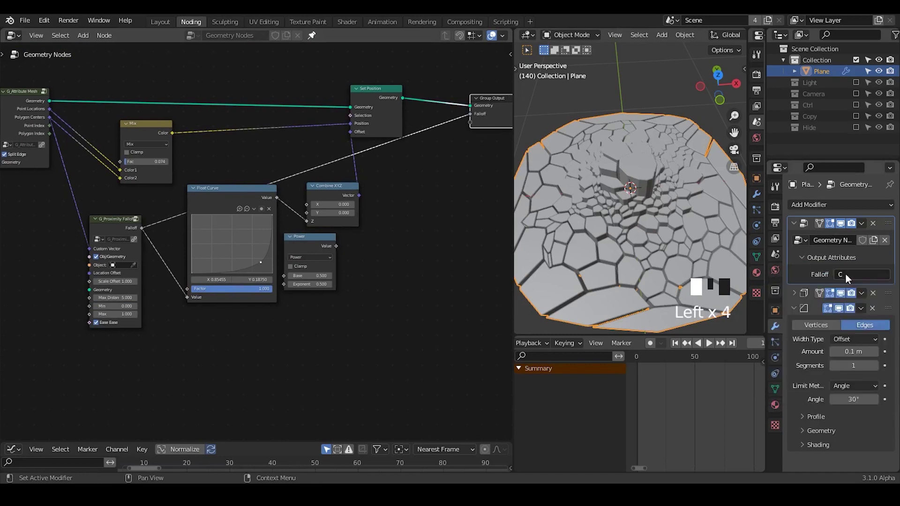
Open a Shader Editor below the geometry node editor and create a new material for the plane.
left_click_drag(2, 441, 32, 201)
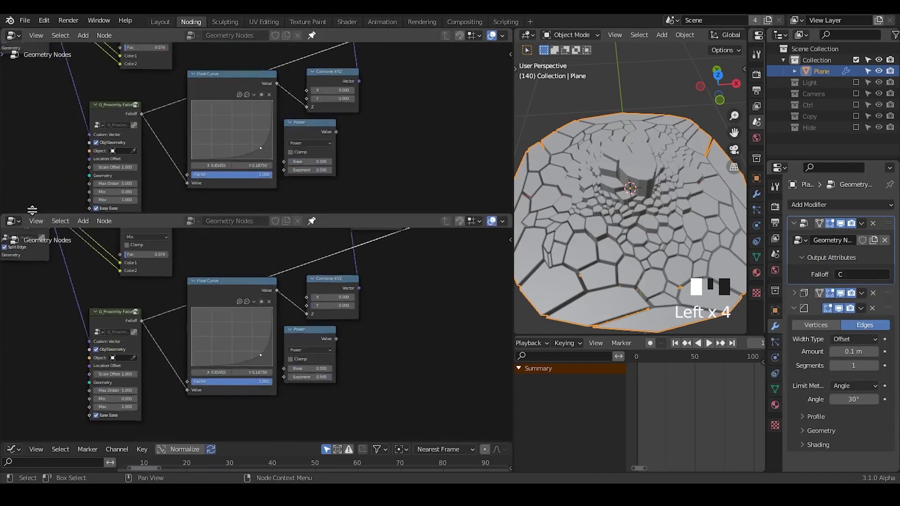
left_click(14, 208)
left_click(42, 338)
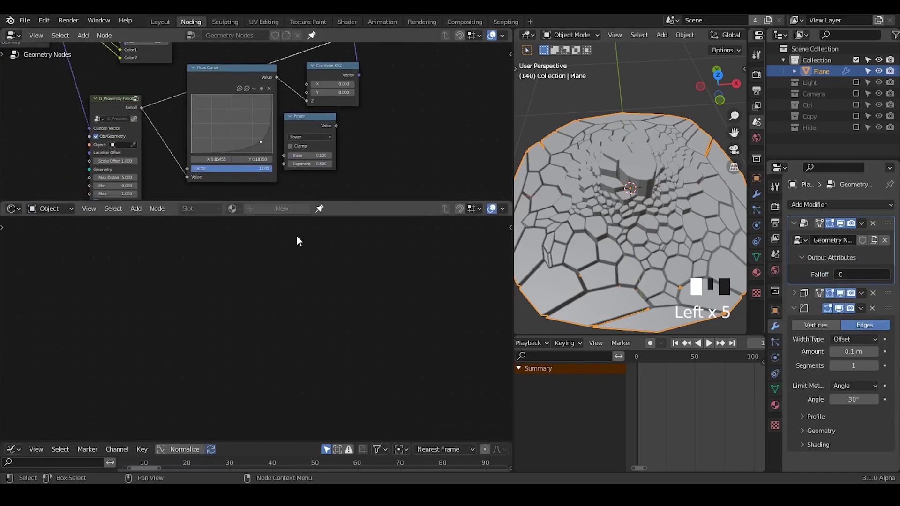
left_click(288, 209)
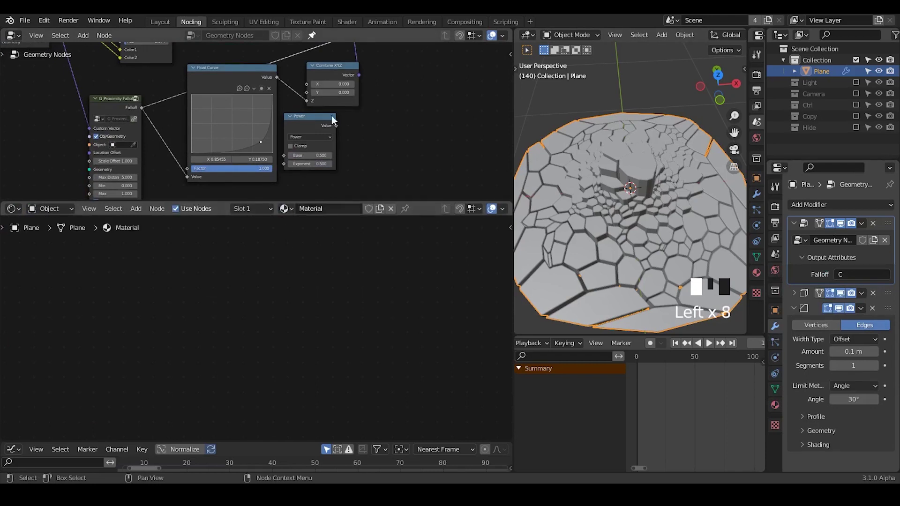
Insert a Set Material node between Set Position and Group Output, and assign the material named Material to it.
middle_click_drag(292, 121, 165, 221)
left_click_drag(395, 87, 493, 86)
key("shift+a")
type("set")
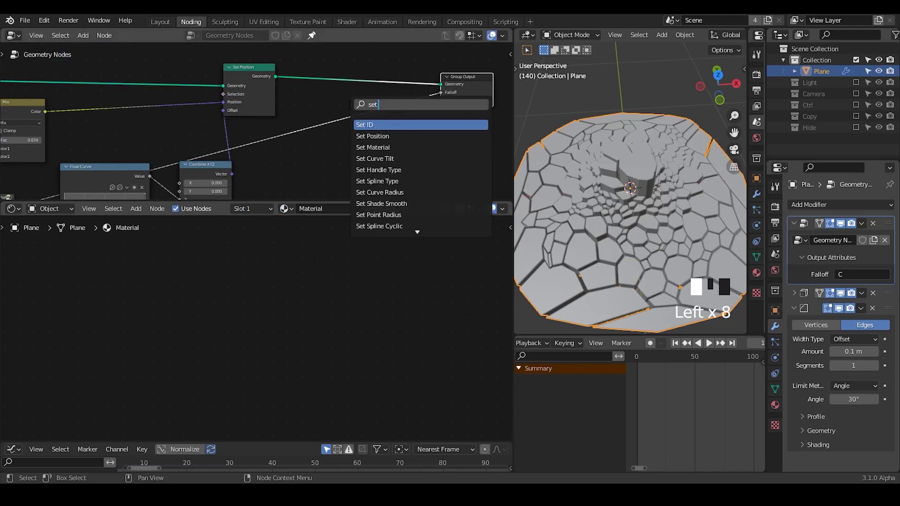
type(" mate")
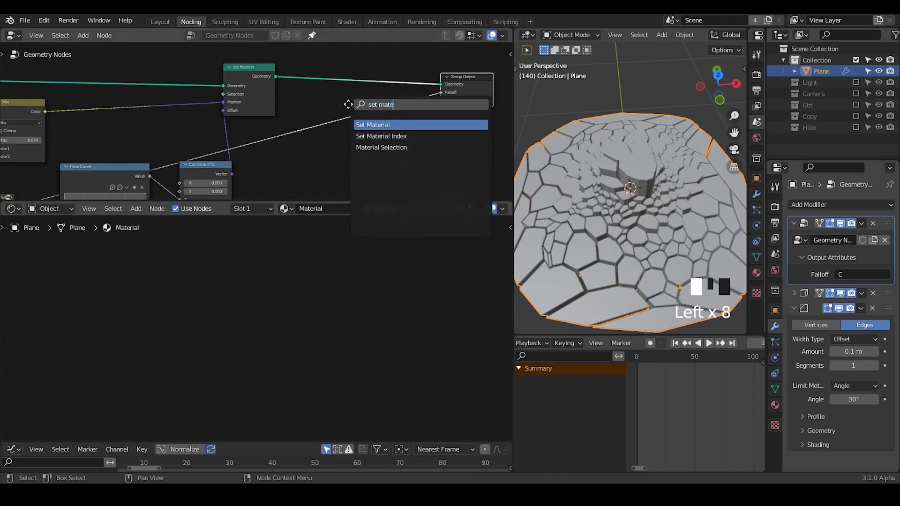
key("Return")
left_click(346, 89)
left_click(362, 107)
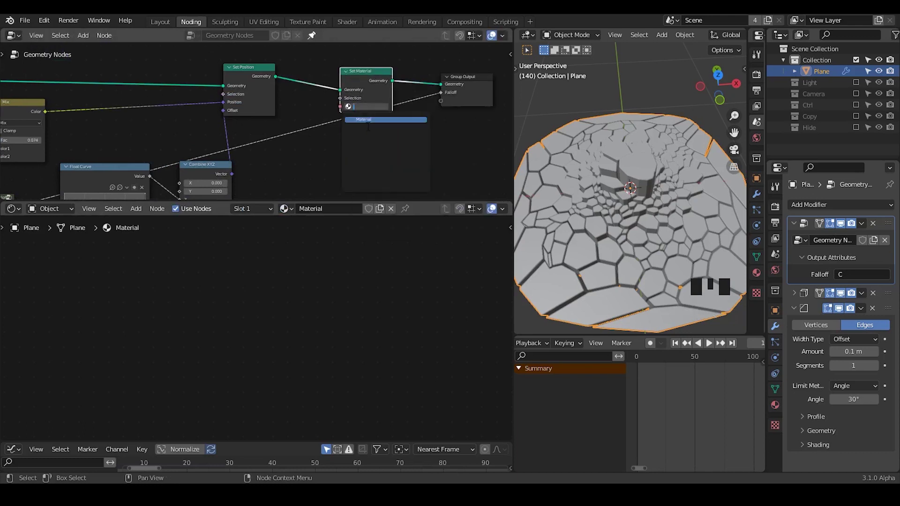
left_click(374, 115)
Add an Attribute node to the material, placed well before the Principled BSDF, and set its name to C.
key("Home")
middle_click_drag(330, 288, 426, 320)
middle_click_drag(361, 344, 359, 280, "ctrl")
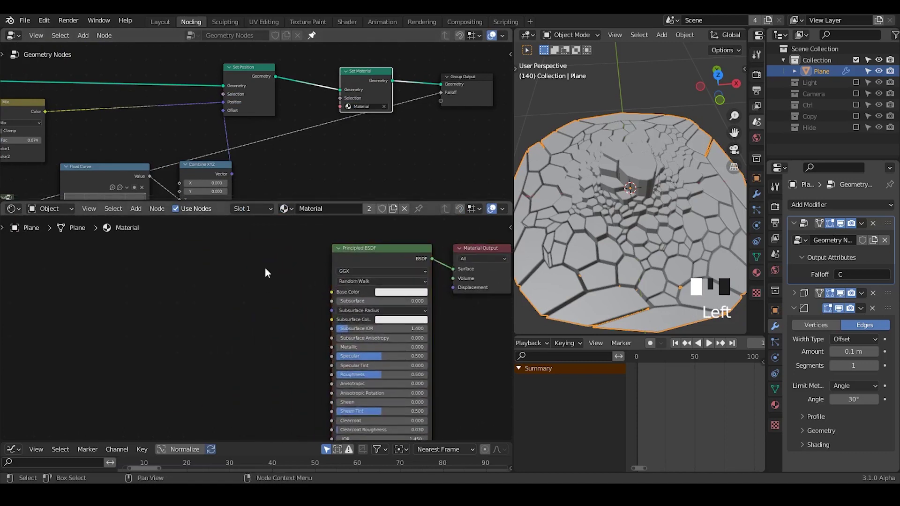
key("shift+a")
type("s")
type("att")
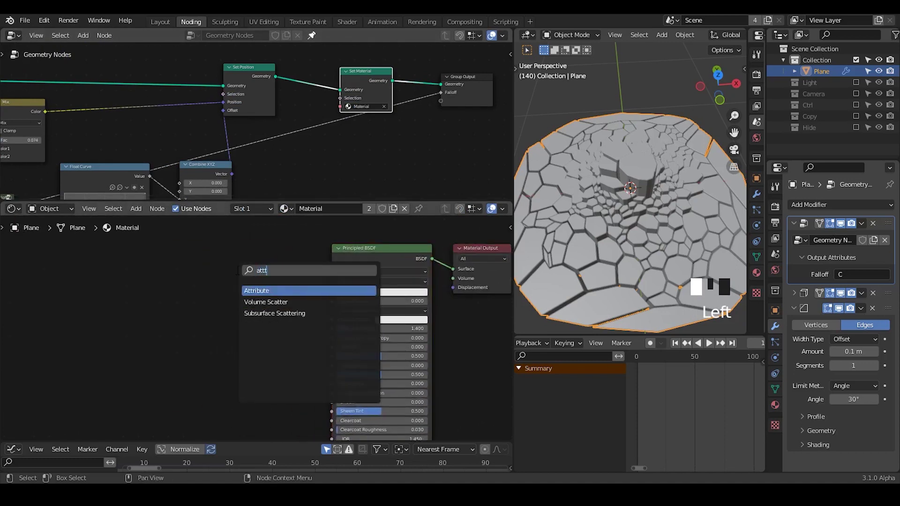
key("Return")
left_click(147, 266)
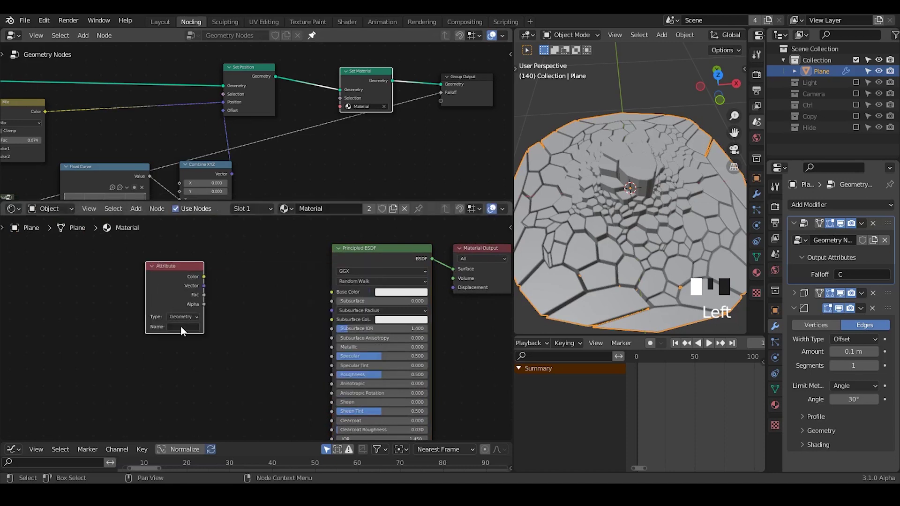
key("g")
left_click(127, 356)
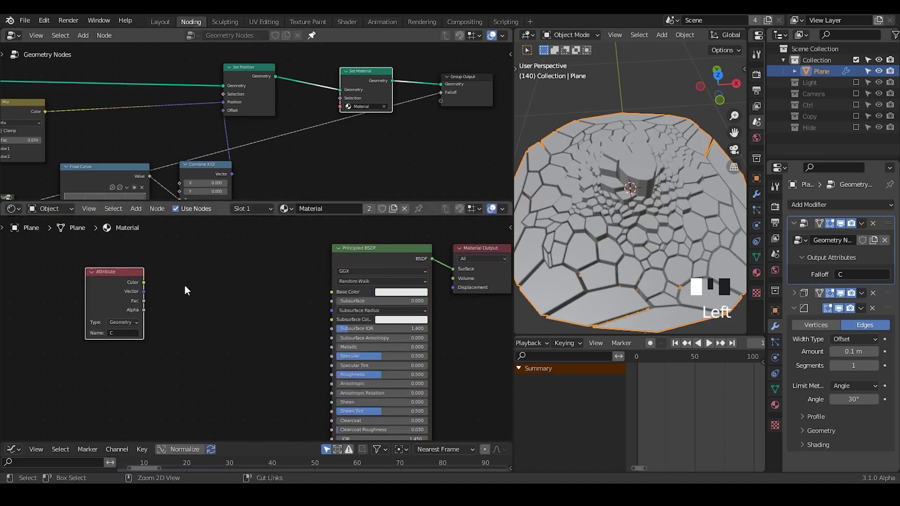
Add a MixRGB node, connecting Attribute's Color to its Fac and its Color to the Principled BSDF's Base Color.
key("shift+a")
type("smix")
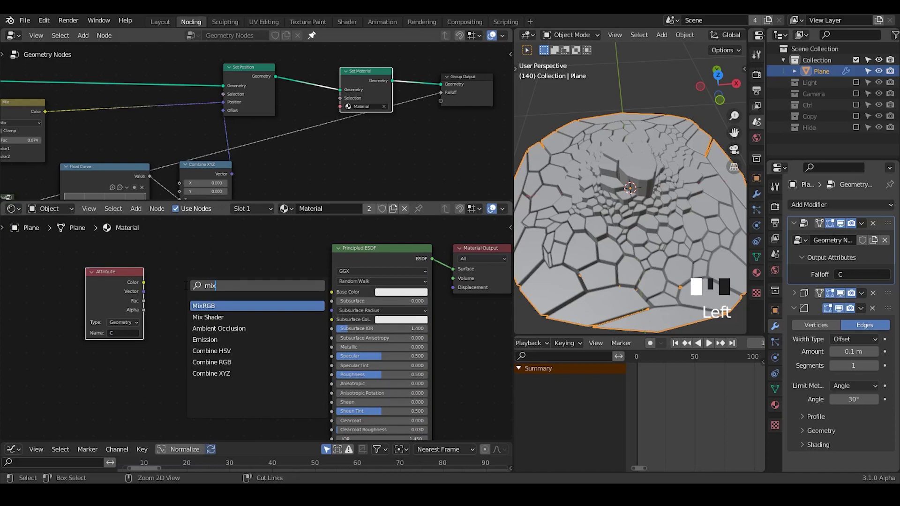
key("Return")
left_click(230, 252)
left_click_drag(143, 282, 229, 299)
mouse_move(287, 266)
left_mouse_down()
mouse_move(345, 291)
mouse_move(335, 292)
left_mouse_up()
Switch the 3D viewport to Material Preview shading.
key("z")
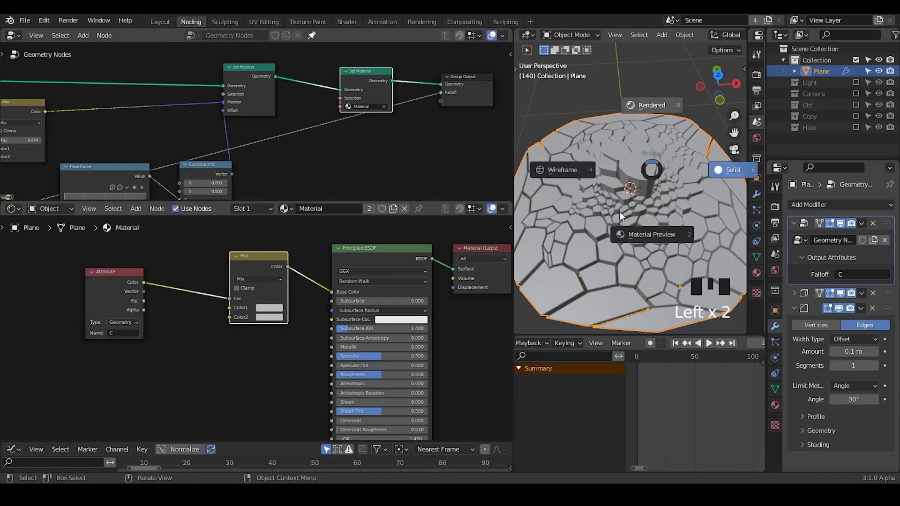
left_click(650, 145)
key("z")
left_click(658, 190)
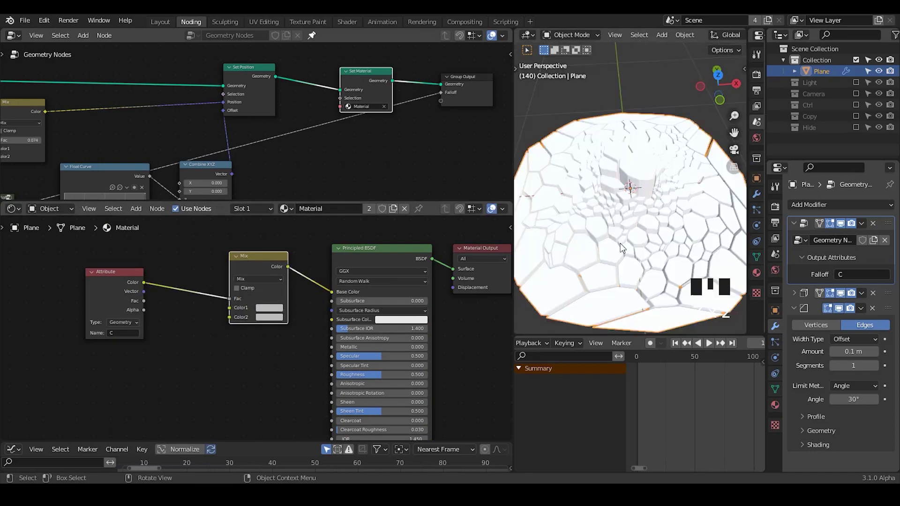
middle_click_drag(620, 244, 623, 218)
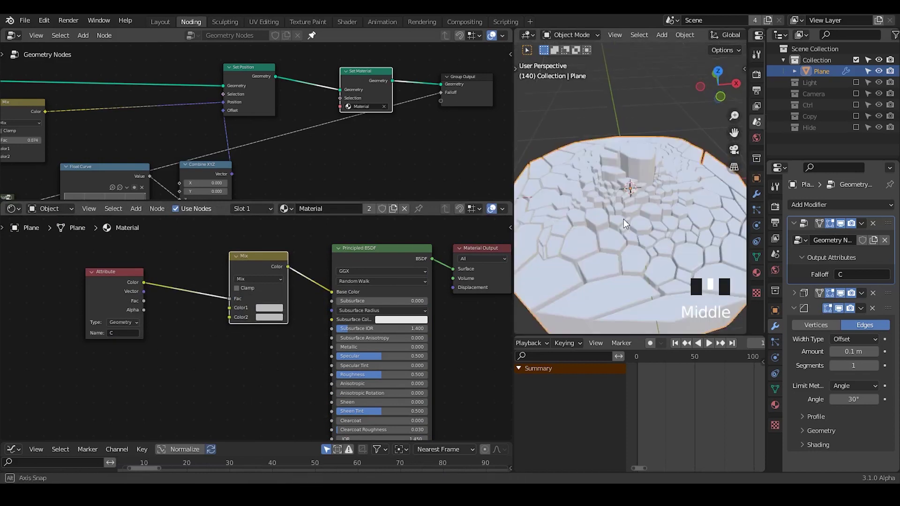
Set the material's Mix node Color2 to orange and Color1 to black, and deselect the plane.
left_click(266, 306)
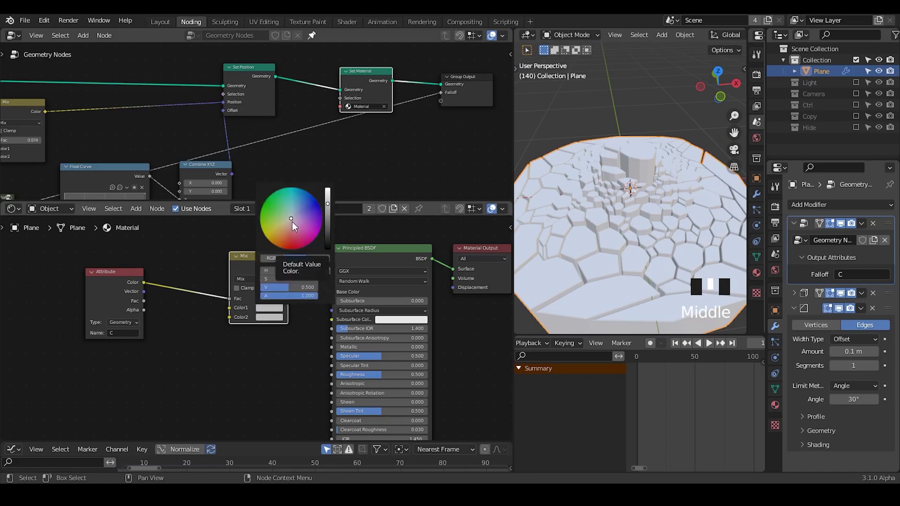
left_click(262, 316)
left_click(258, 318)
left_click(258, 316)
mouse_move(289, 227)
left_mouse_down()
mouse_move(286, 259)
mouse_move(272, 253)
left_mouse_up()
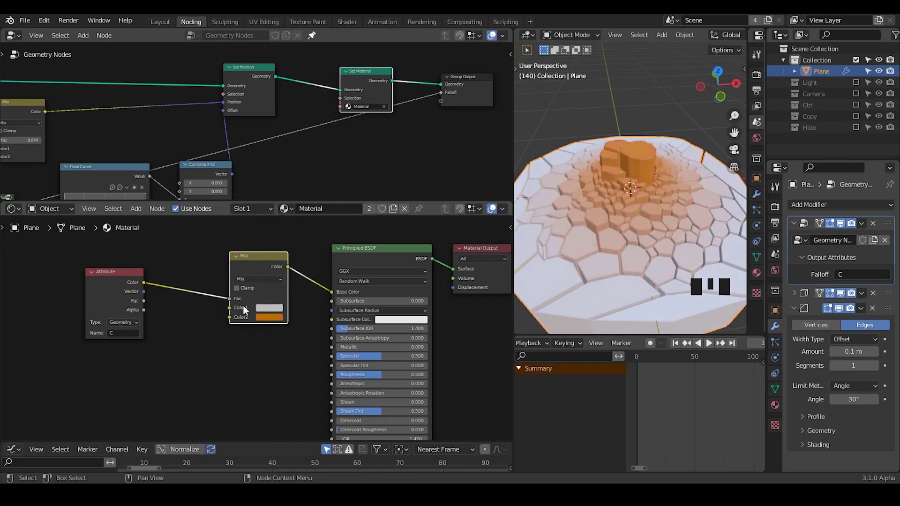
left_click(269, 308)
left_click_drag(327, 209, 347, 260)
left_click(632, 108)
middle_click_drag(636, 165, 634, 206)
Collapse the Float Curve and Power nodes in the geometry node tree.
middle_click_drag(178, 145, 253, 88)
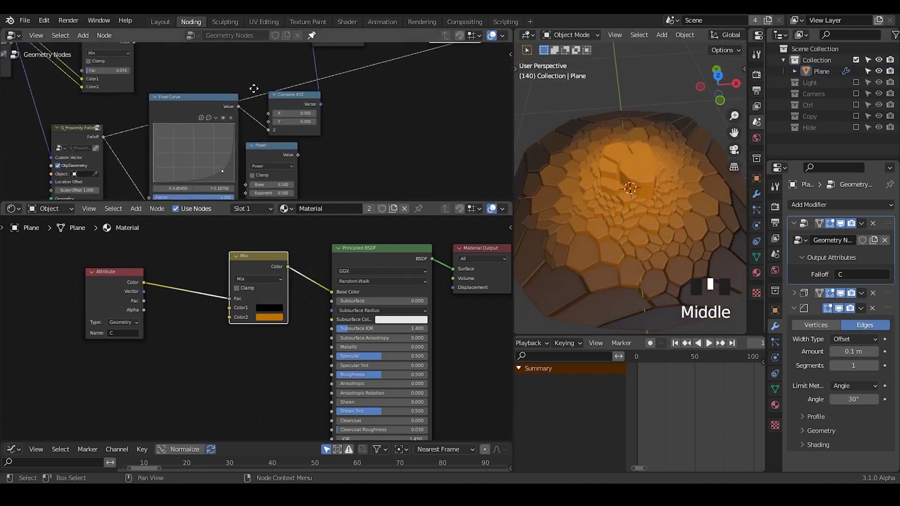
left_click(155, 97)
left_click(253, 146)
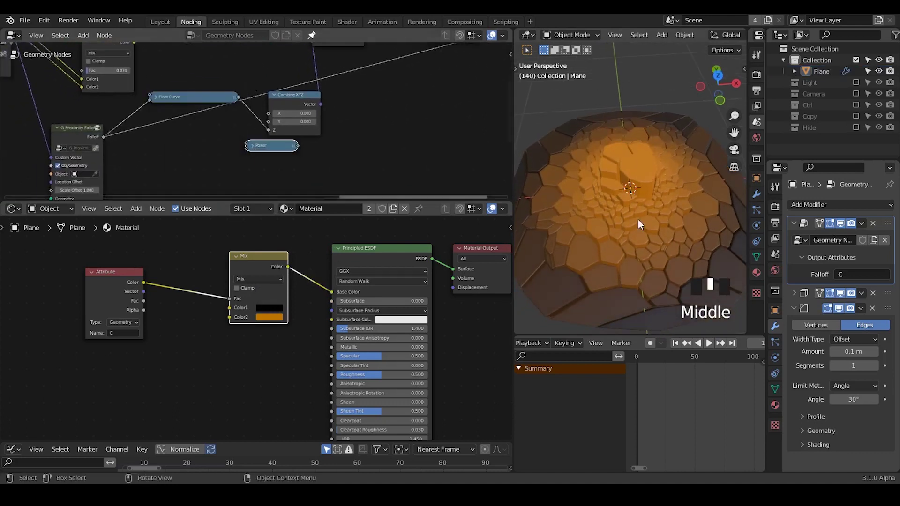
Insert a ColorRamp node between the Attribute node's Color output and the Mix node's Fac input.
middle_click_drag(215, 306, 265, 286)
key("shift+a")
type("scolor")
key("Return")
left_click(190, 244)
Move the ColorRamp's black stop to position 0.432.
scroll(253, 328, "up", 4)
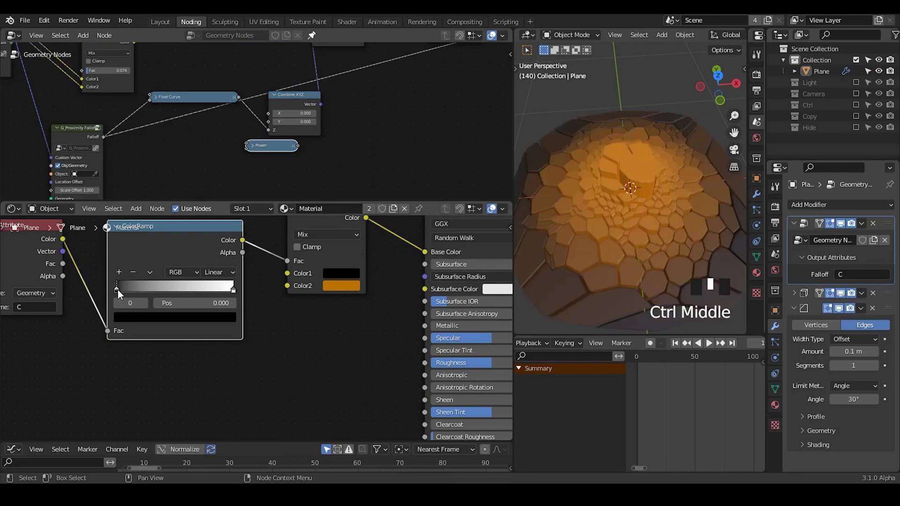
left_click_drag(117, 289, 171, 288)
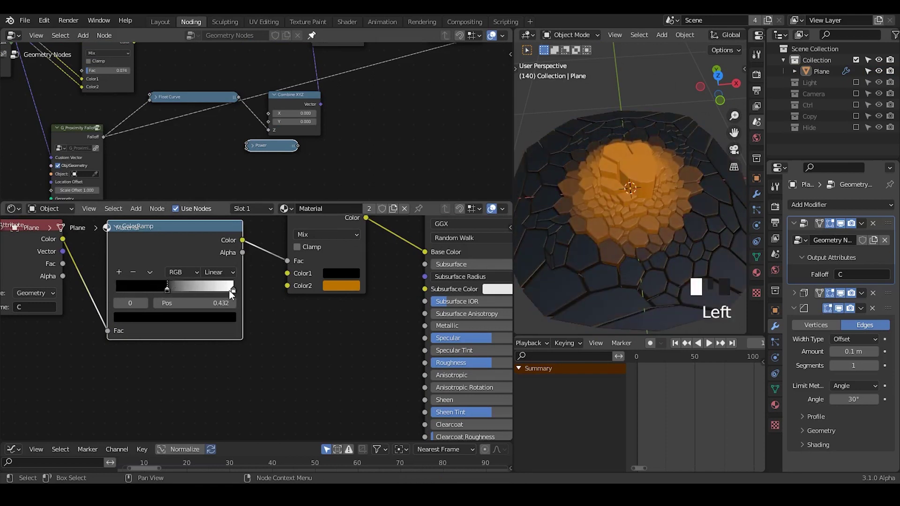
middle_click_drag(241, 332, 279, 360)
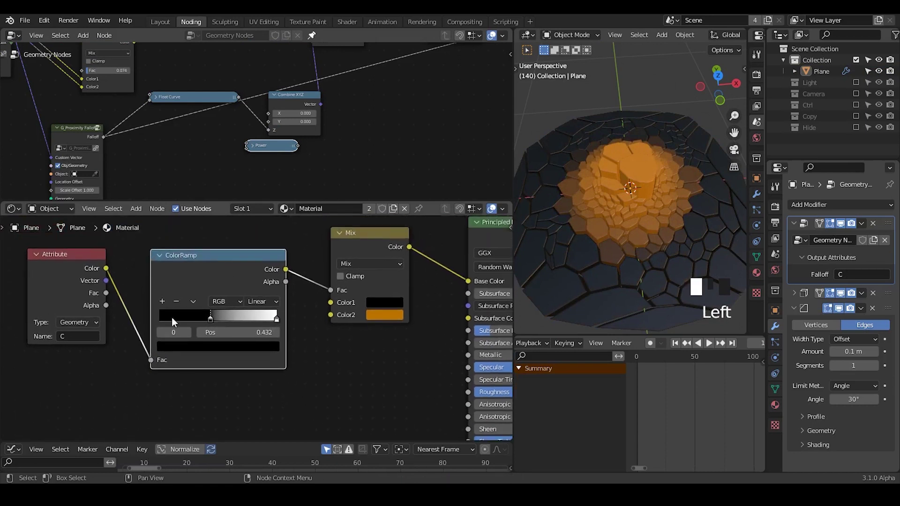
Play the animation from its first frame and stop it to review the coloured falloff effect.
middle_click_drag(238, 330, 163, 363)
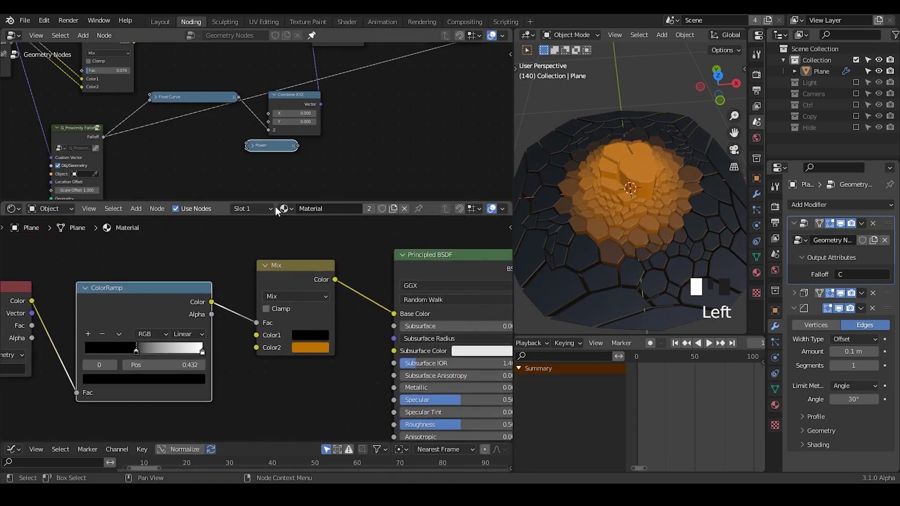
left_click(675, 345)
left_click(710, 344)
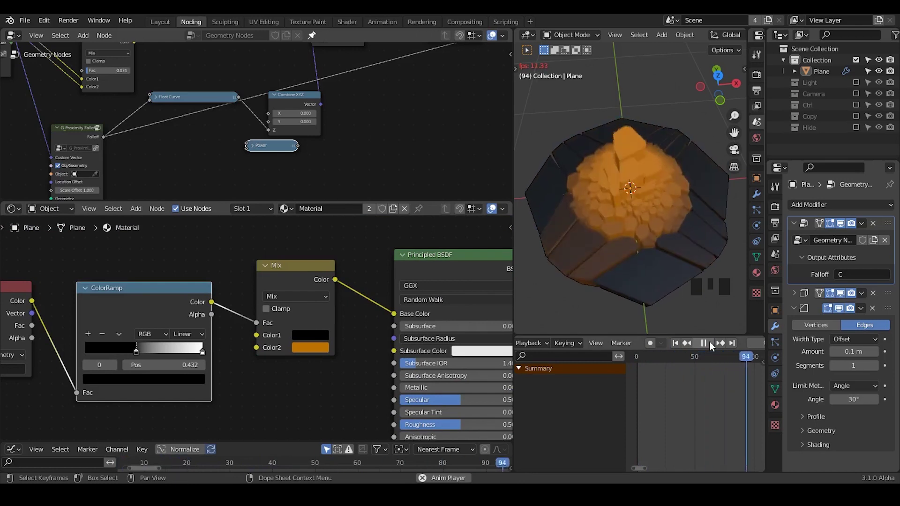
left_click(710, 342)
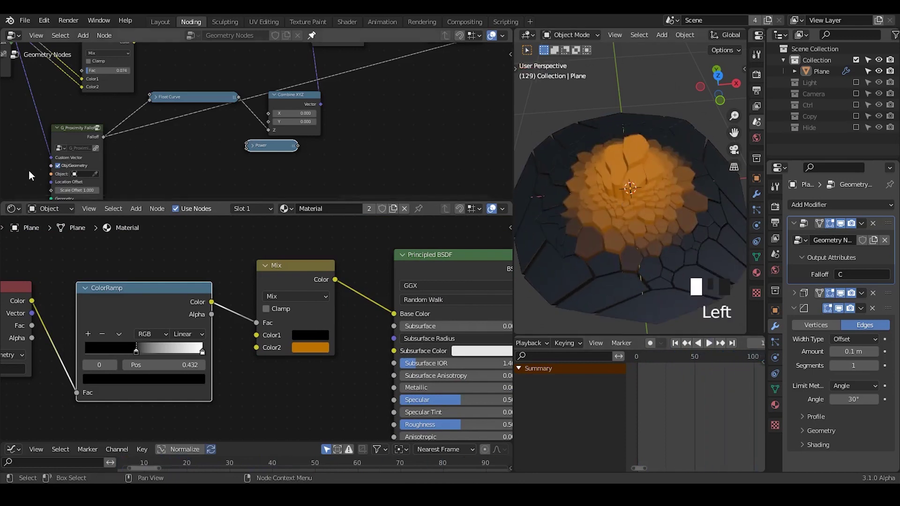
Set the scale value of the expanded Scale node after Normalize to 0.070 in the geometry node tree.
middle_click_drag(11, 155, 359, 149)
middle_click_drag(145, 115, 255, 109)
scroll(255, 109, "down", 6)
middle_click_drag(3, 142, 299, 147)
scroll(197, 141, "up", 4)
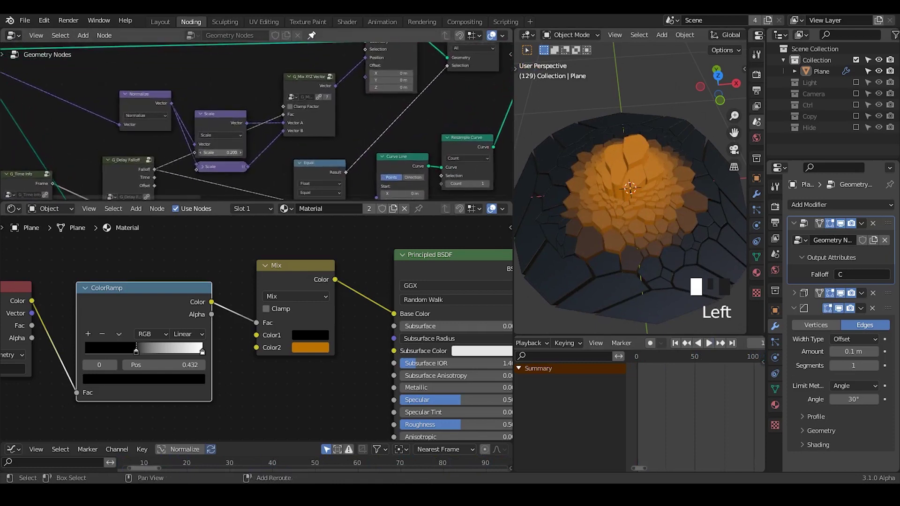
left_click_drag(220, 152, 192, 153, "shift")
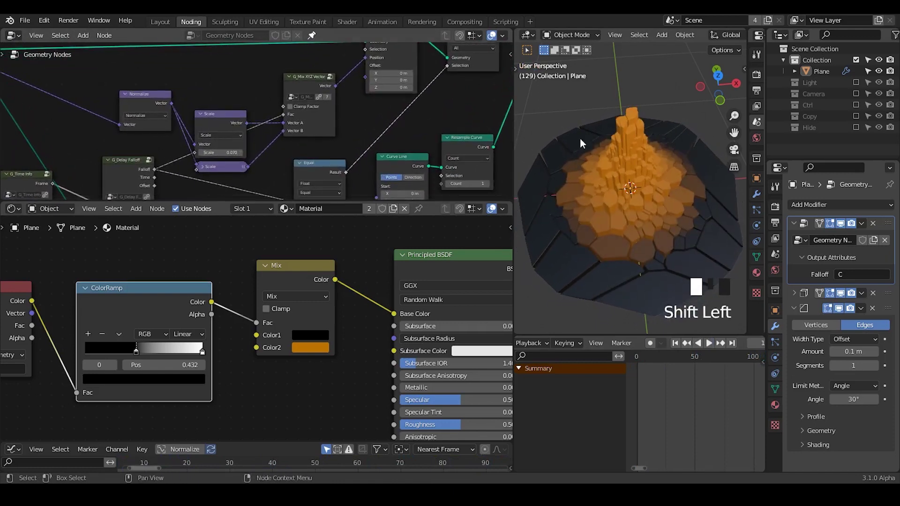
mouse_move(601, 157)
middle_mouse_down()
mouse_move(607, 148)
mouse_move(604, 174)
middle_mouse_up()
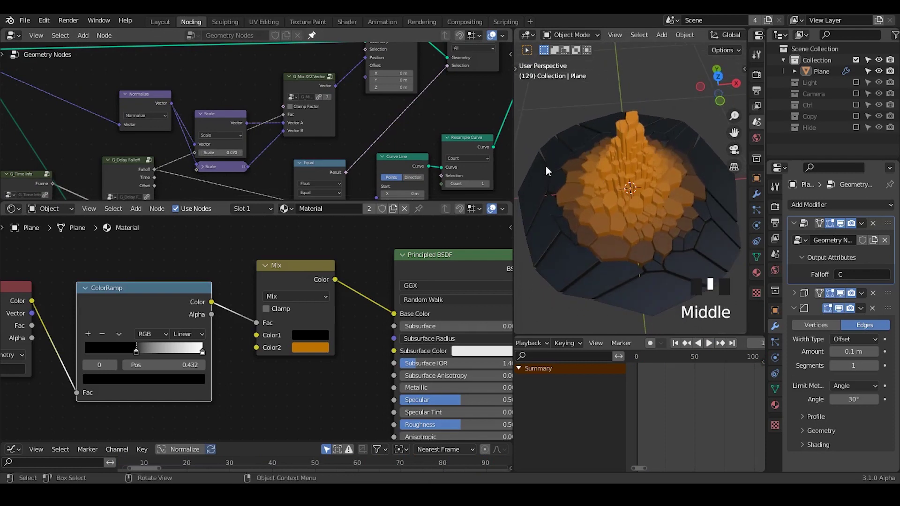
Enlarge the geometry node editor downward over the shader editor and bring the whole node tree into view.
middle_click_drag(183, 134, 117, 131)
scroll(230, 105, "down", 4)
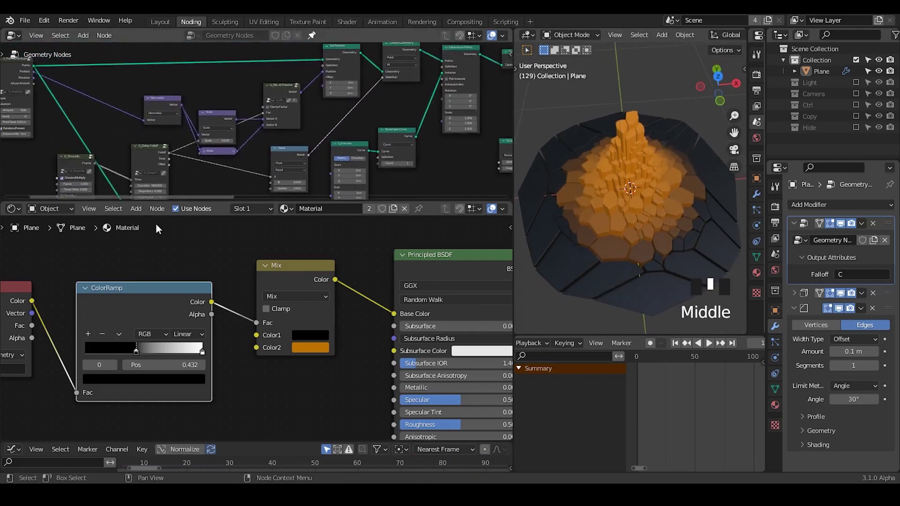
left_click_drag(72, 201, 72, 367)
scroll(246, 227, "down", 4)
middle_click_drag(245, 248, 259, 285)
middle_click_drag(312, 271, 260, 276)
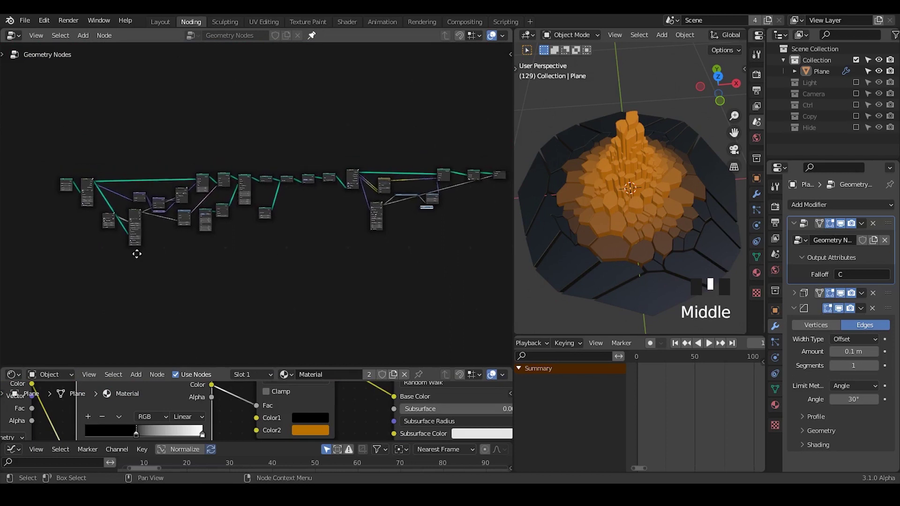
Move the expanded Scale node upward, clear of the collapsed Scale node, and show the full geometry node tree.
middle_click_drag(137, 254, 328, 130)
middle_click_drag(315, 215, 283, 187)
mouse_move(224, 171)
left_mouse_down()
mouse_move(208, 168)
mouse_move(225, 181)
mouse_move(218, 173)
left_mouse_up()
middle_click_drag(305, 224, 281, 250)
left_click_drag(314, 164, 314, 122)
scroll(188, 267, "down", 6)
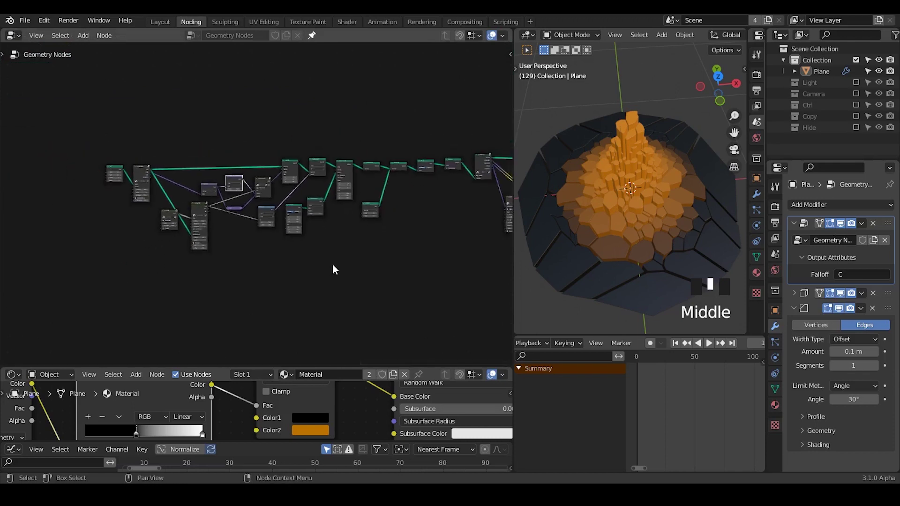
middle_click_drag(334, 269, 215, 261)
scroll(243, 269, "down", 2)
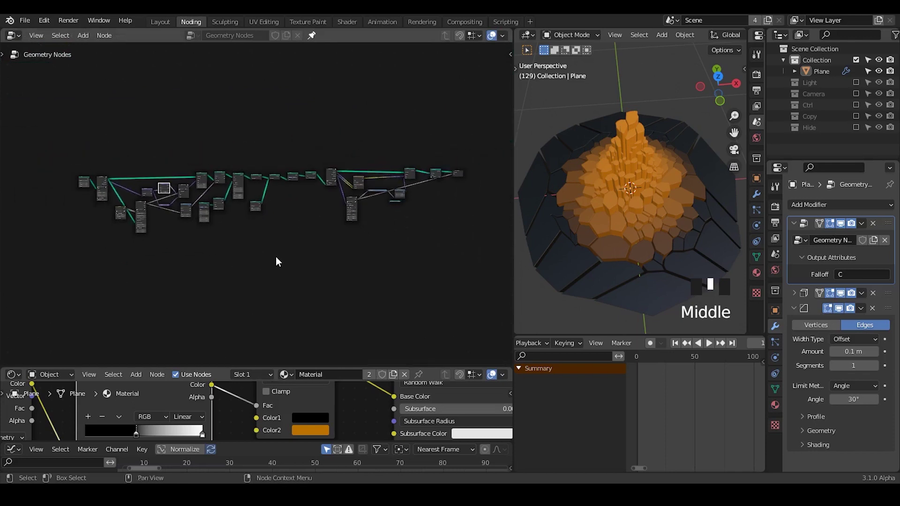